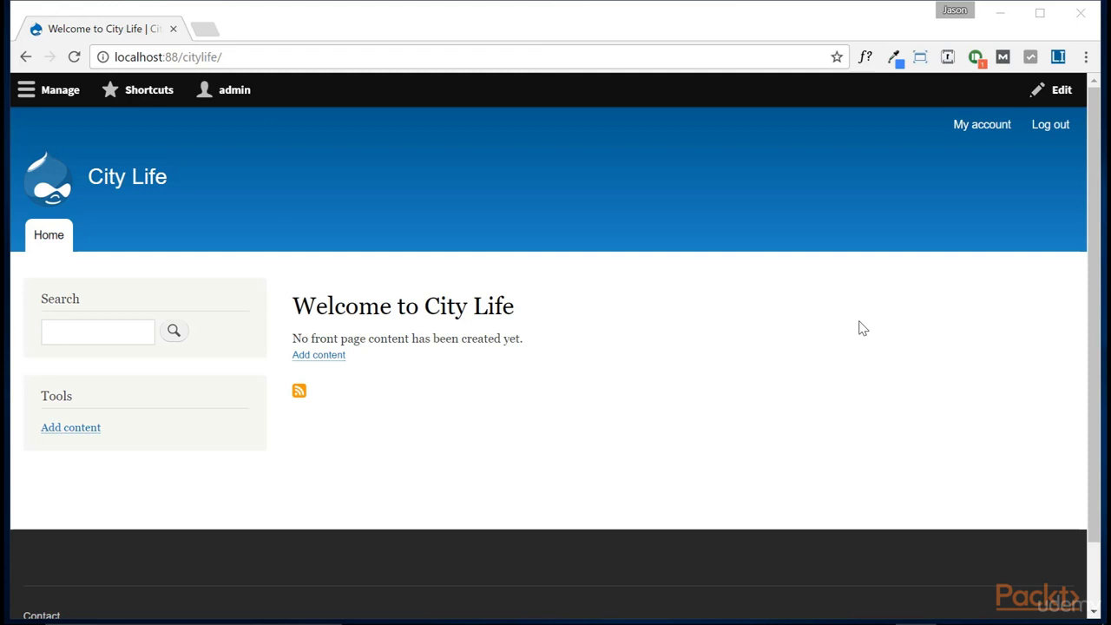
Open the field management page of the Article content type.
{"action": "left_click", "coordinate": [48, 95]}
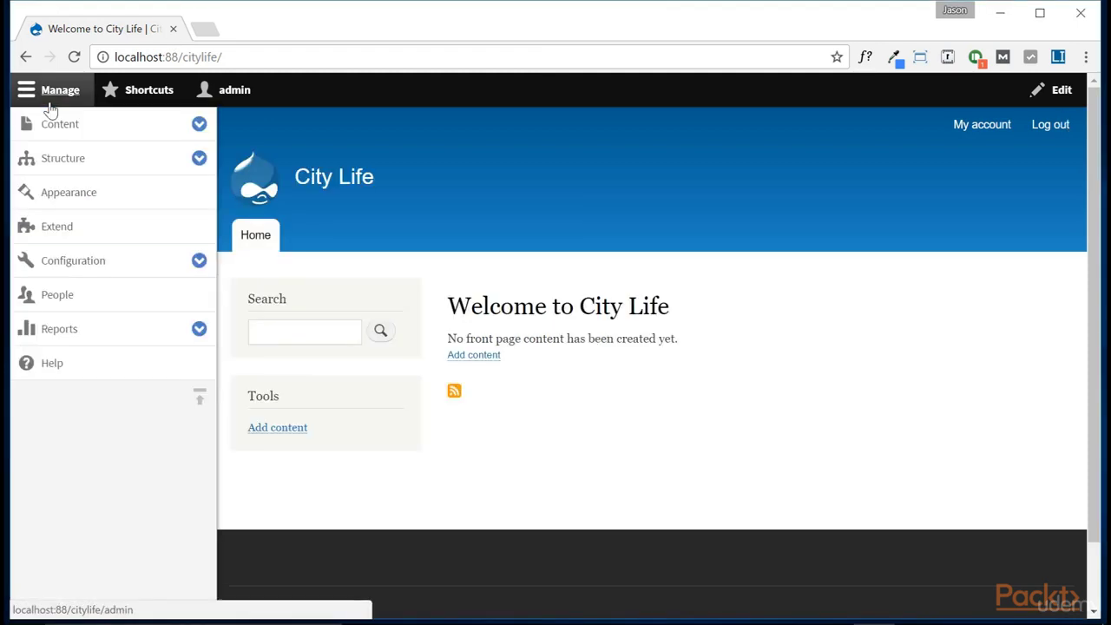
{"action": "left_click", "coordinate": [200, 160]}
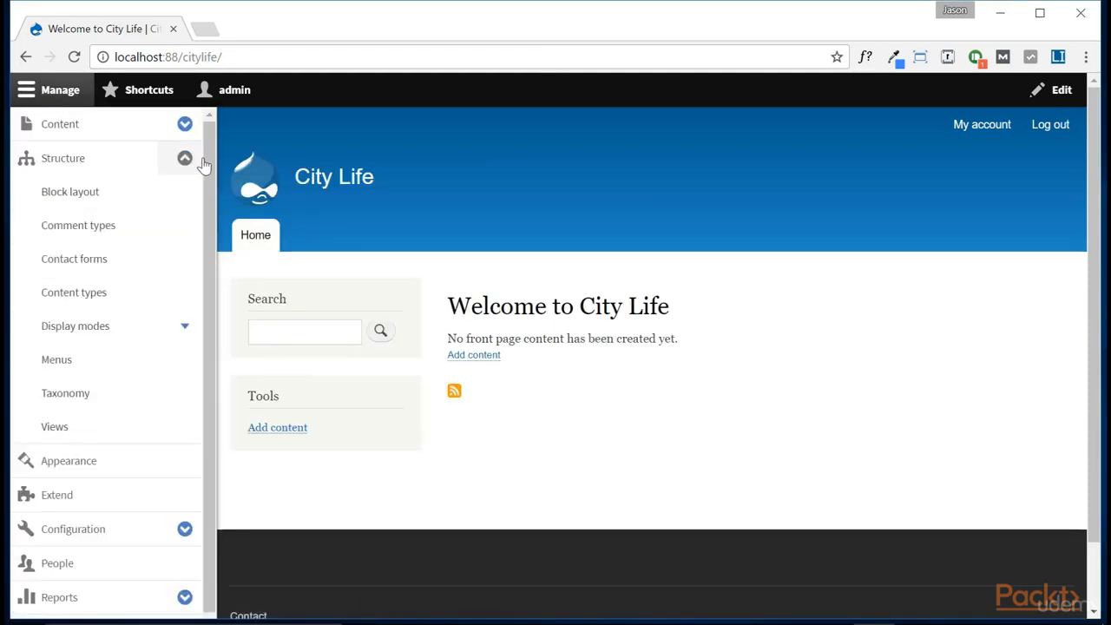
{"action": "left_click", "coordinate": [91, 293]}
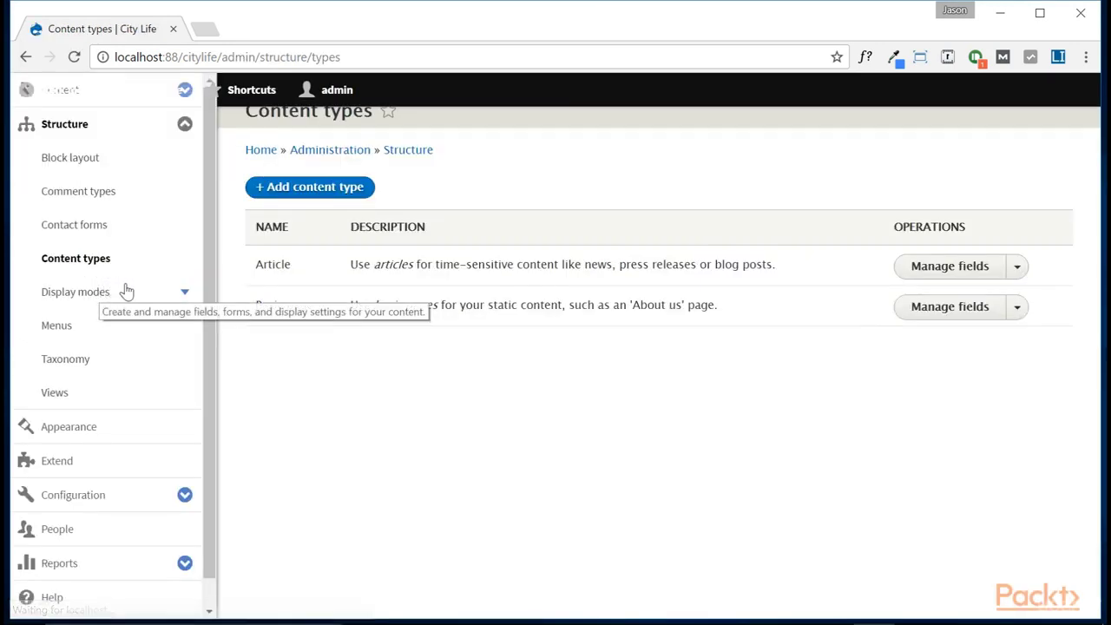
{"action": "left_click", "coordinate": [167, 91]}
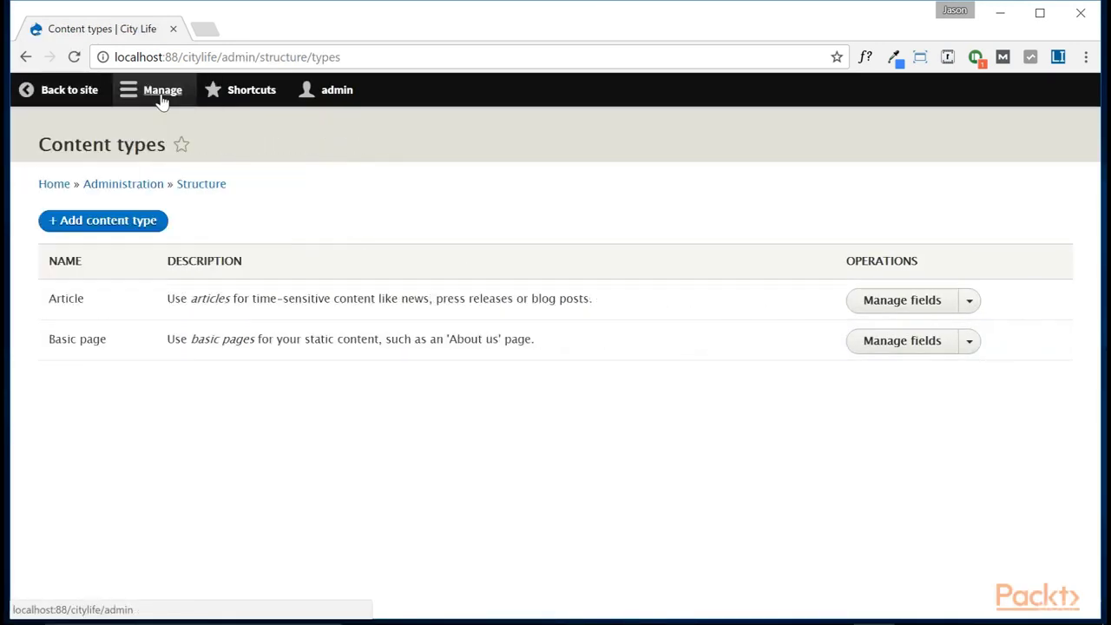
{"action": "left_click", "coordinate": [906, 311]}
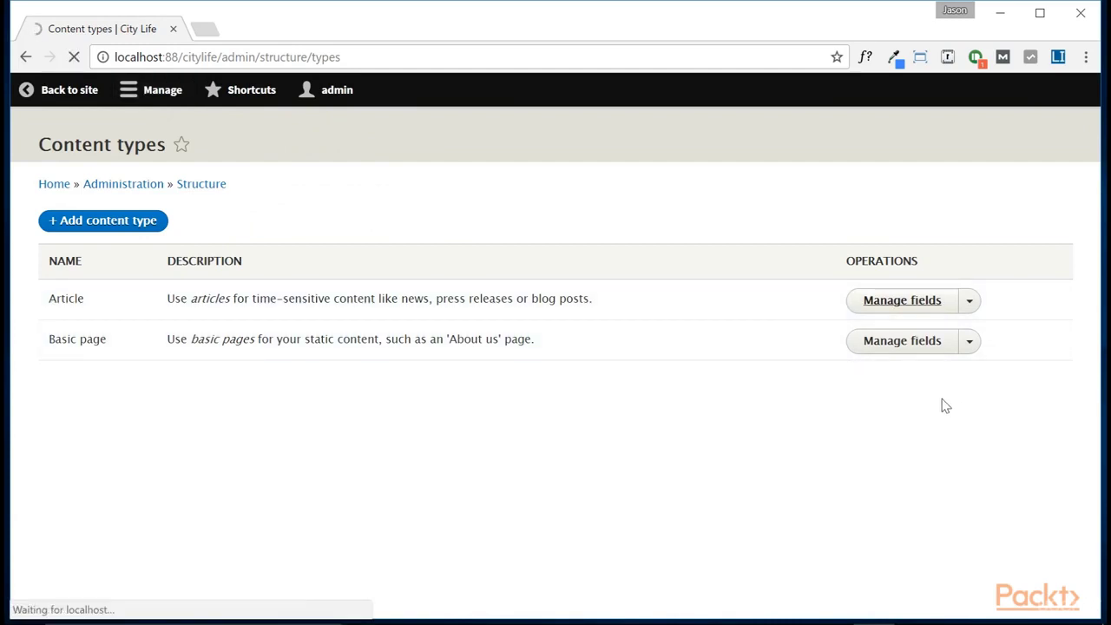
Add a new Text (plain) field labelled Location to the Article content type.
{"action": "left_click", "coordinate": [92, 265]}
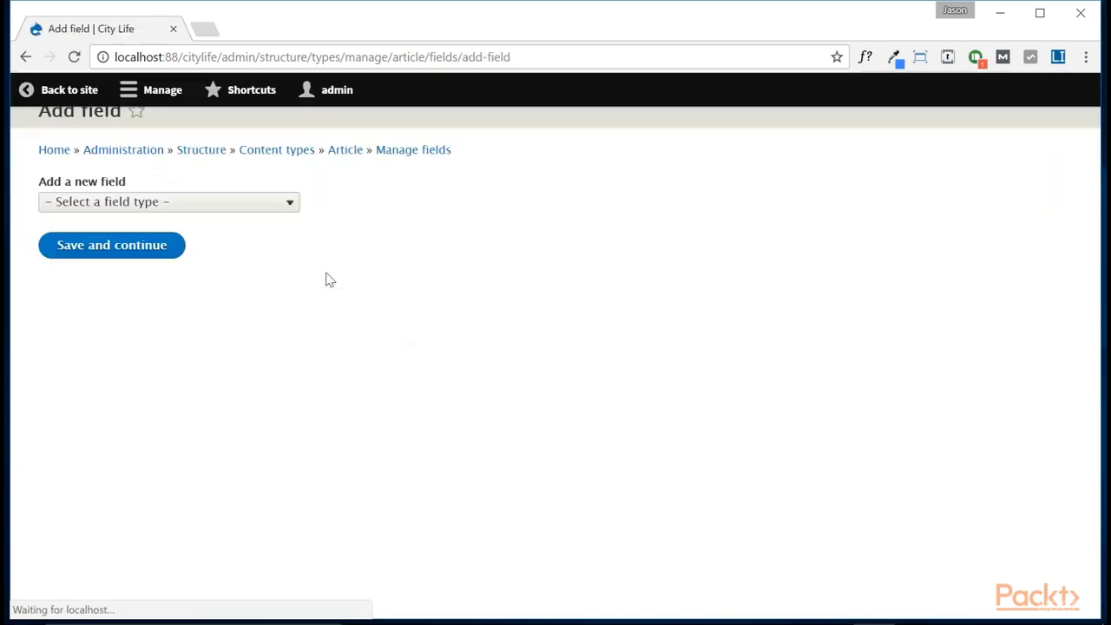
{"action": "left_click", "coordinate": [264, 242]}
{"action": "scroll", "coordinate": [228, 574], "scroll_direction": "down", "scroll_amount": 3}
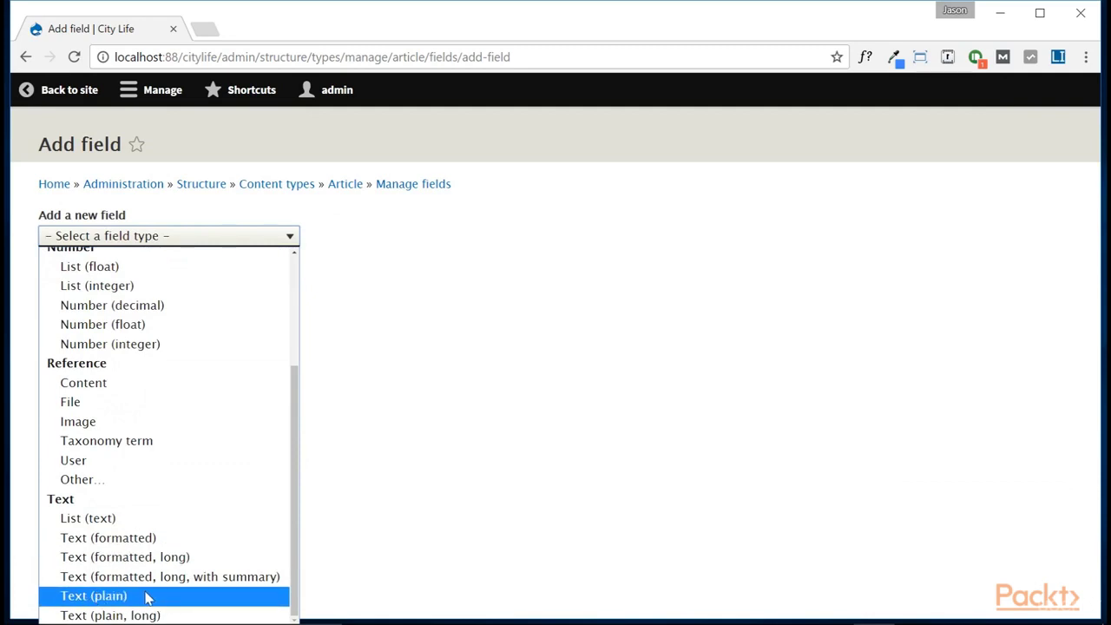
{"action": "left_click", "coordinate": [116, 597]}
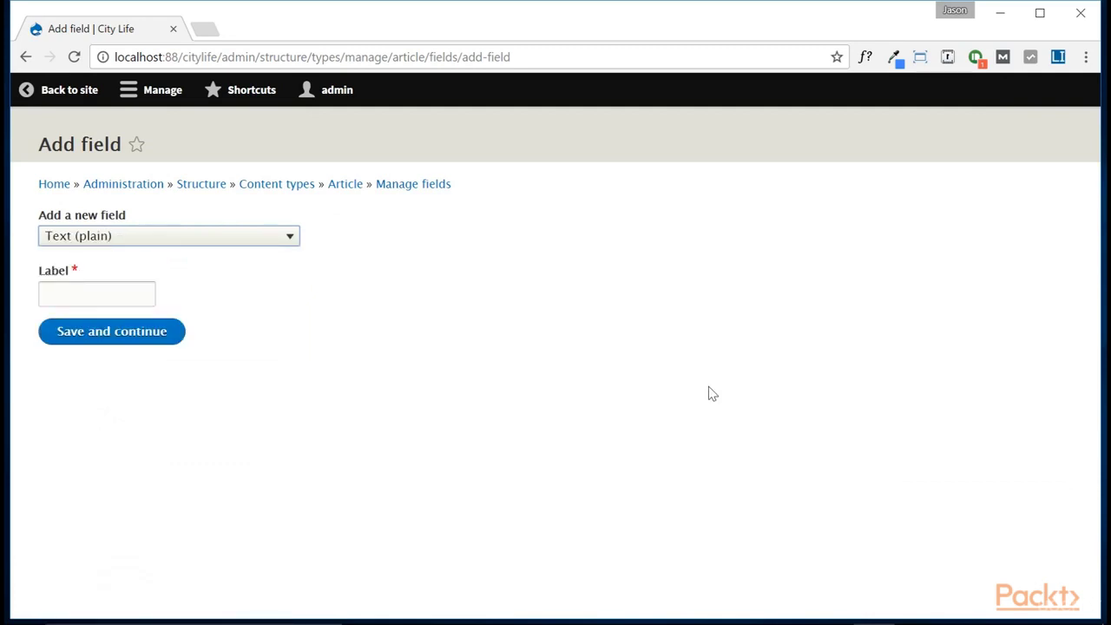
{"action": "left_click", "coordinate": [84, 293]}
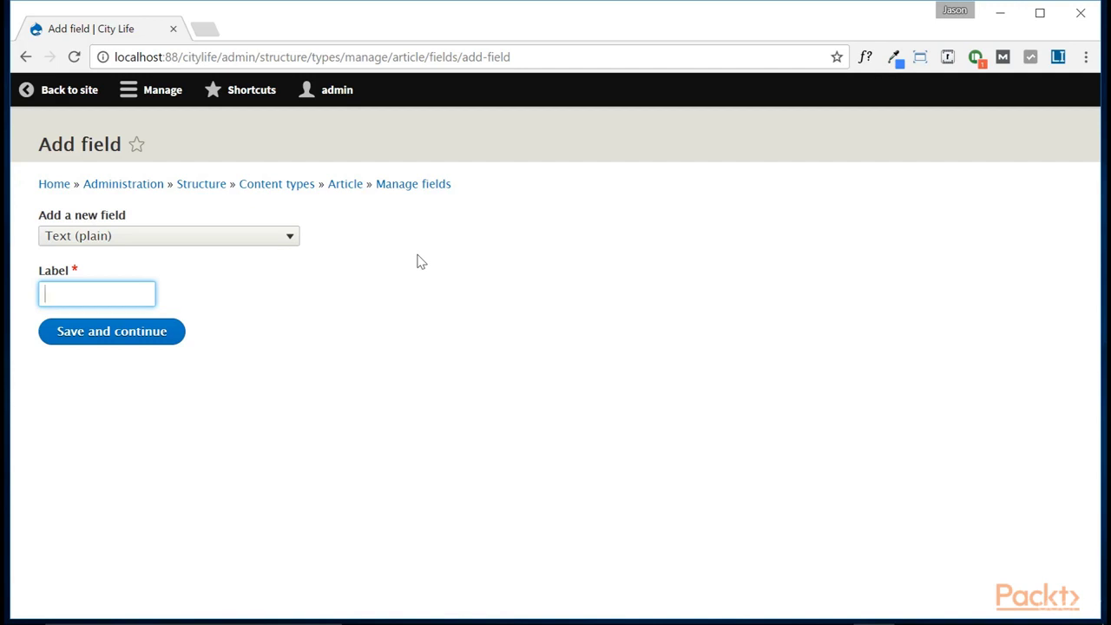
{"action": "type", "text": "Loca"}
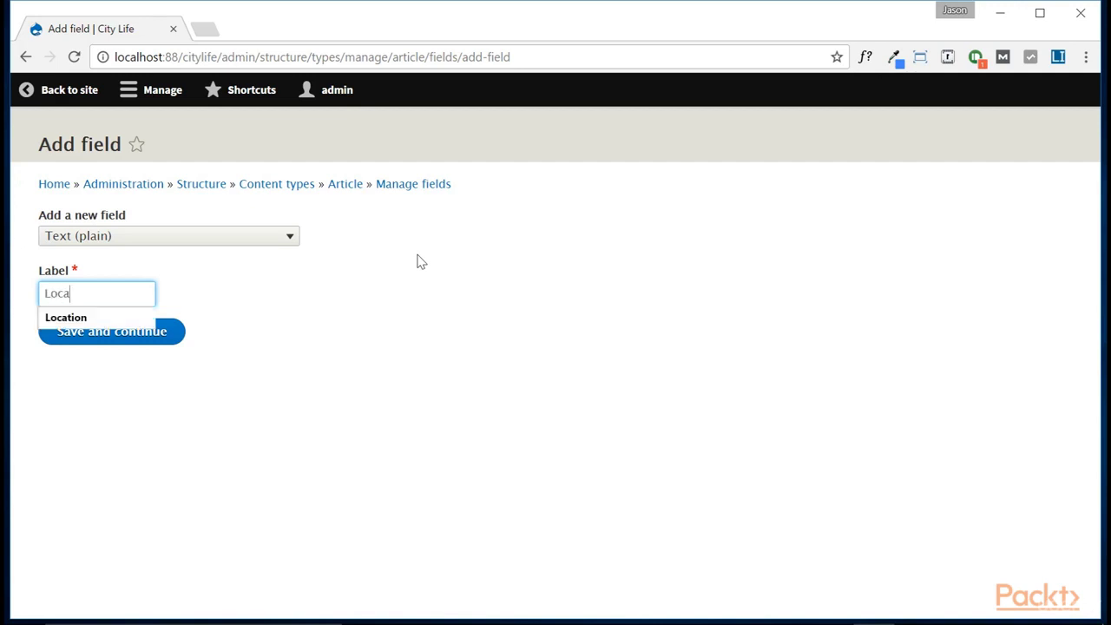
{"action": "key", "text": "Down"}
{"action": "key", "text": "Return"}
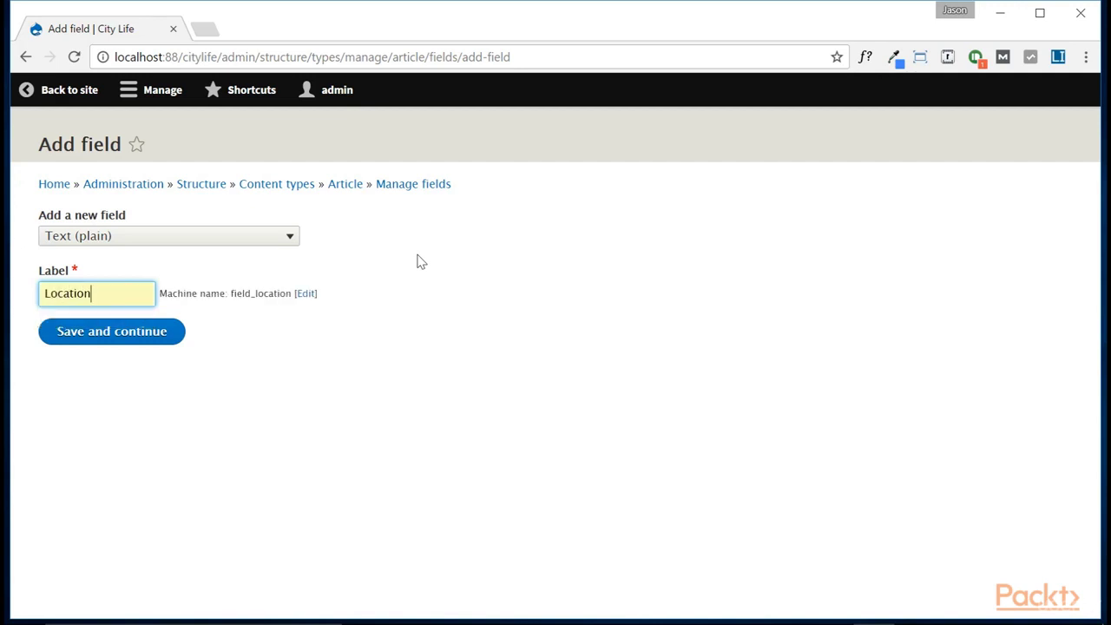
{"action": "left_click", "coordinate": [171, 332]}
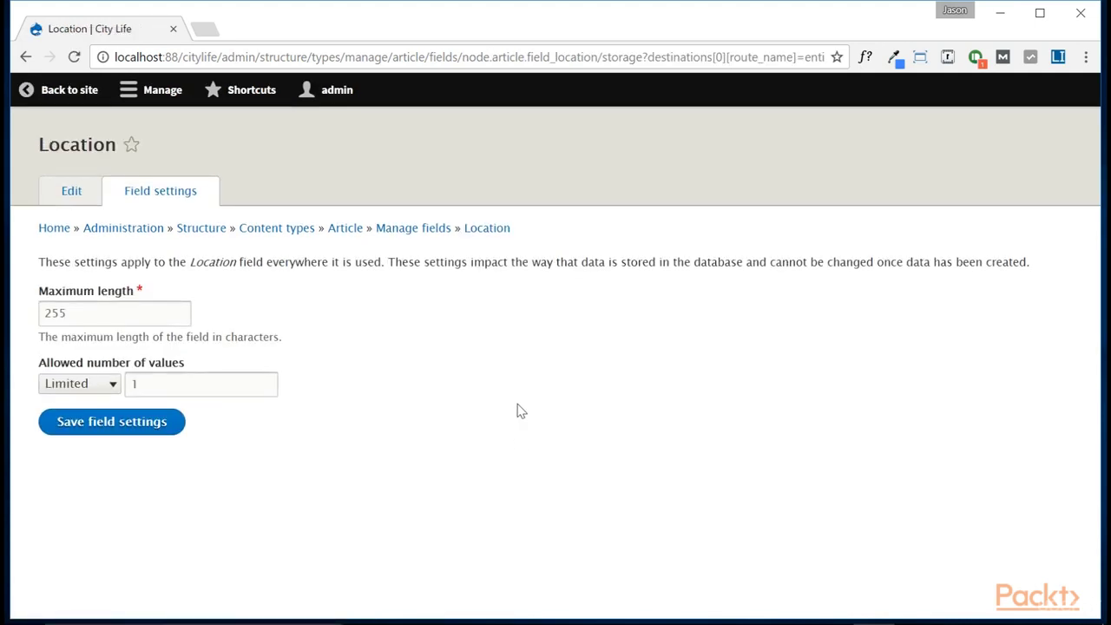
Save the Location field's storage settings and its Article settings with the defaults.
{"action": "left_click", "coordinate": [132, 432]}
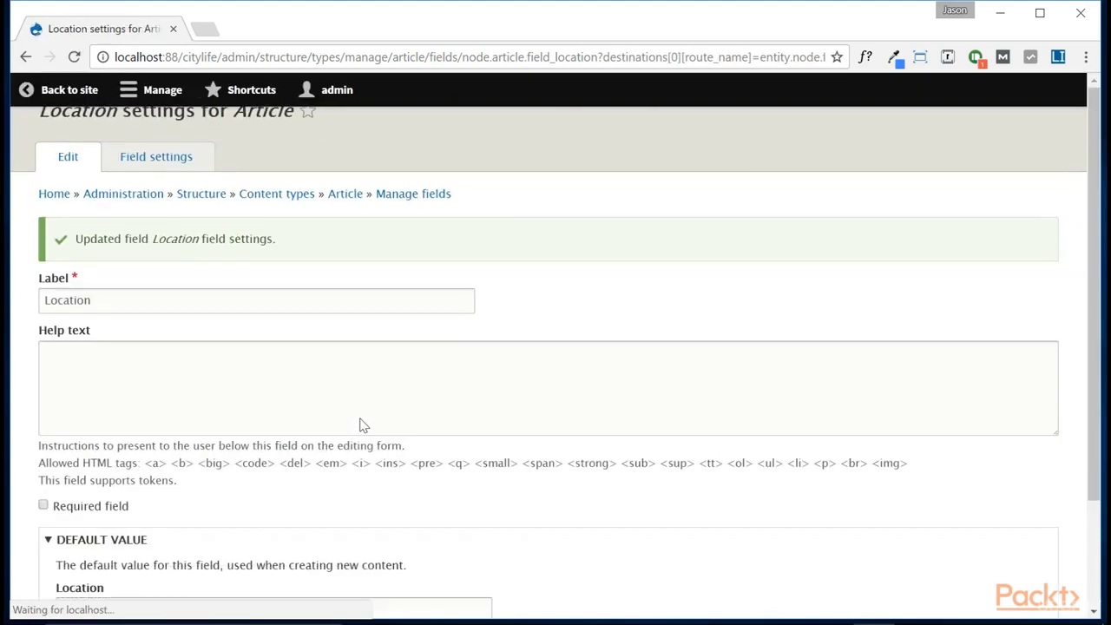
{"action": "scroll", "coordinate": [346, 429], "scroll_direction": "down", "scroll_amount": 3}
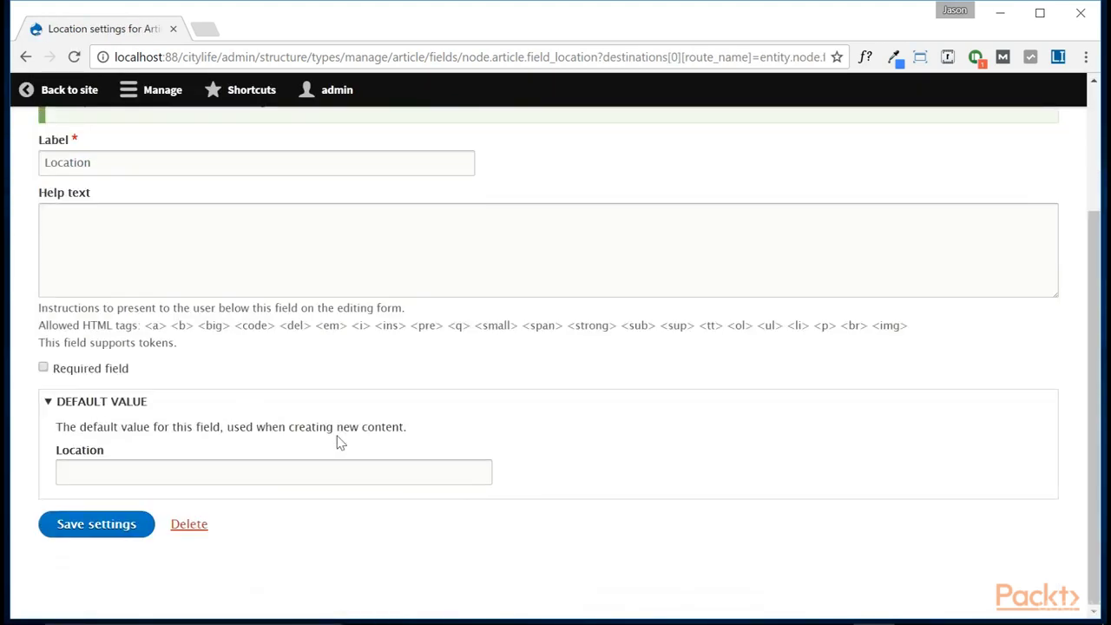
{"action": "left_click", "coordinate": [82, 536]}
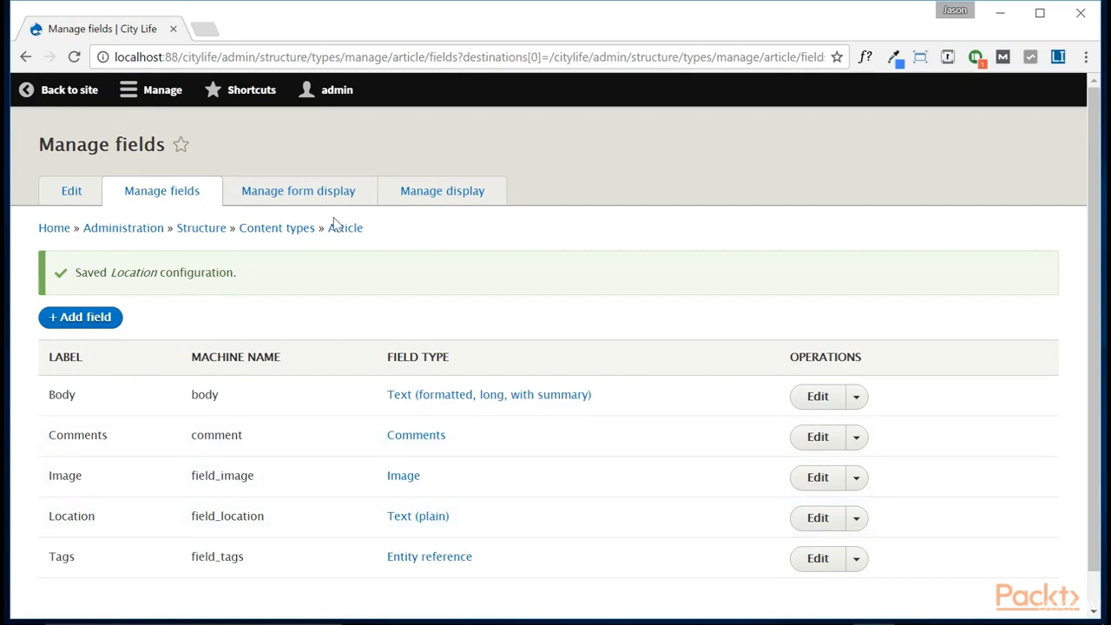
Open the field management page of the Basic page content type and collapse the administration menu.
{"action": "left_click", "coordinate": [167, 94]}
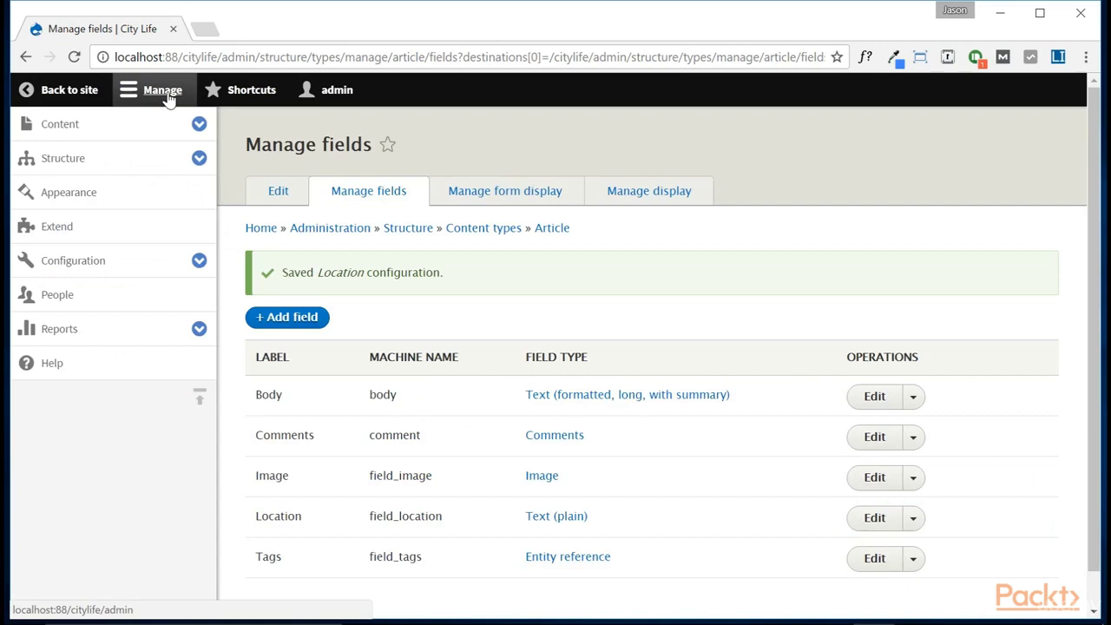
{"action": "left_click", "coordinate": [198, 158]}
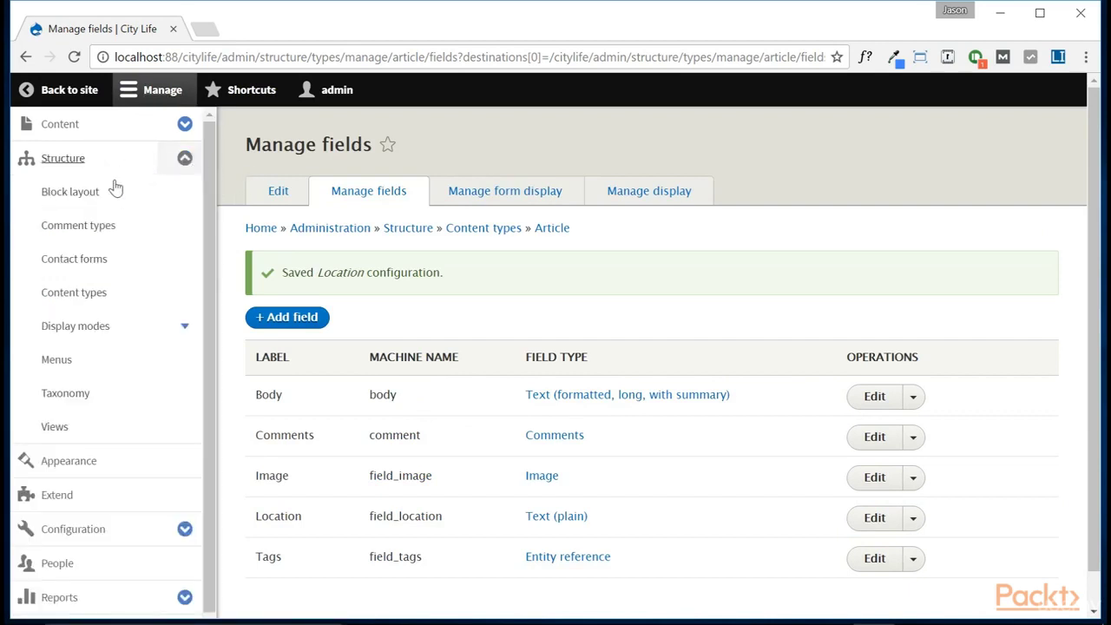
{"action": "left_click", "coordinate": [102, 295]}
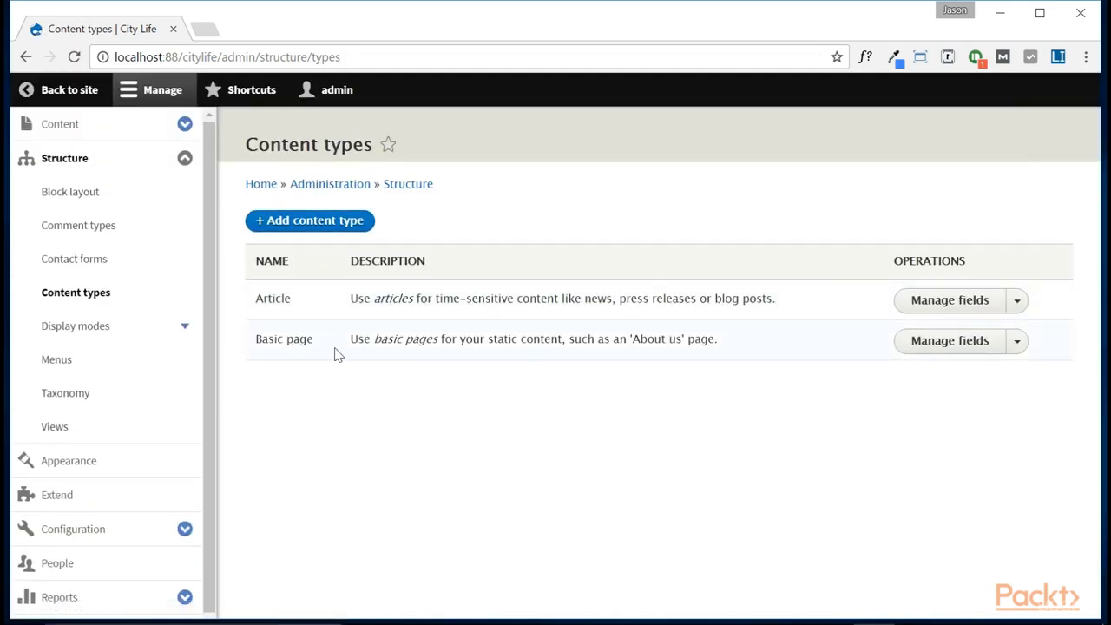
{"action": "left_click", "coordinate": [939, 350]}
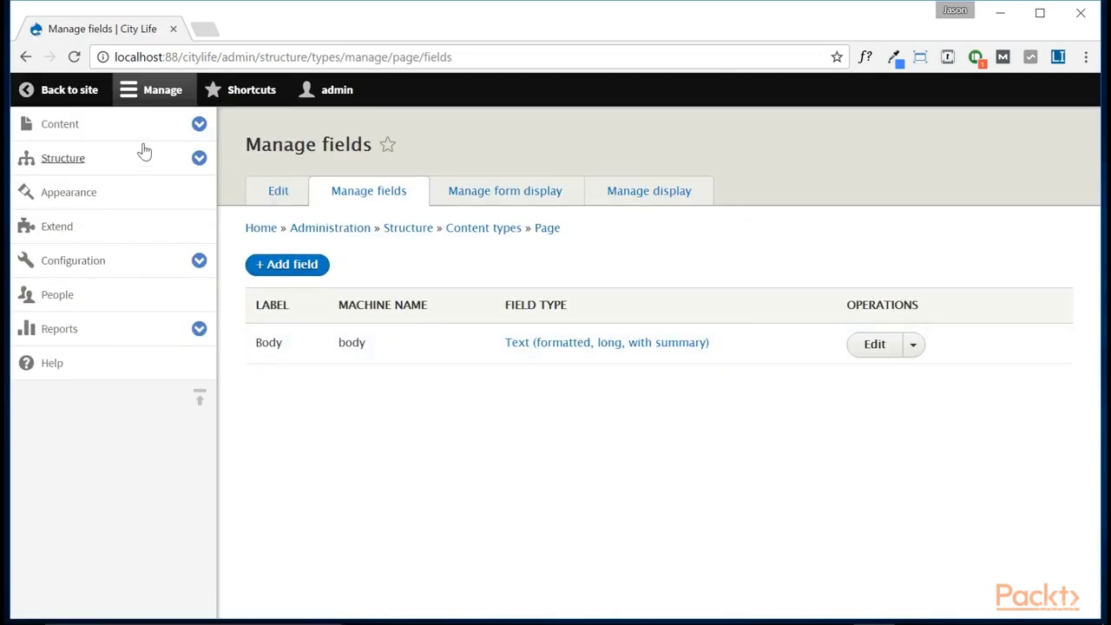
{"action": "left_click", "coordinate": [169, 87]}
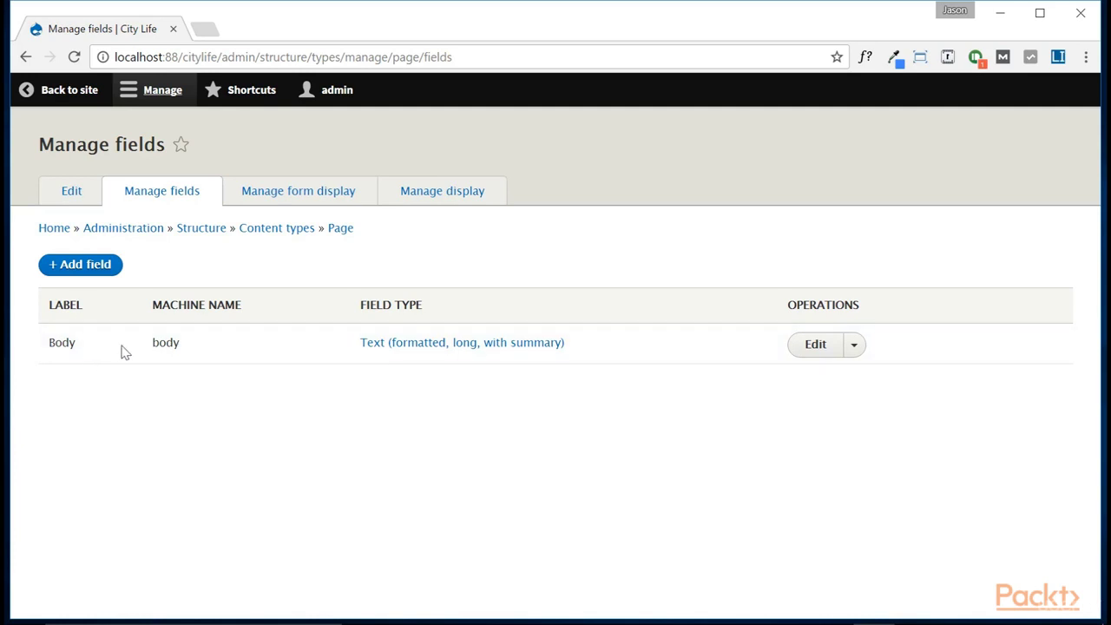
Re-use the existing field_image on the Basic page content type with the label Image, and save its default settings.
{"action": "left_click", "coordinate": [107, 275]}
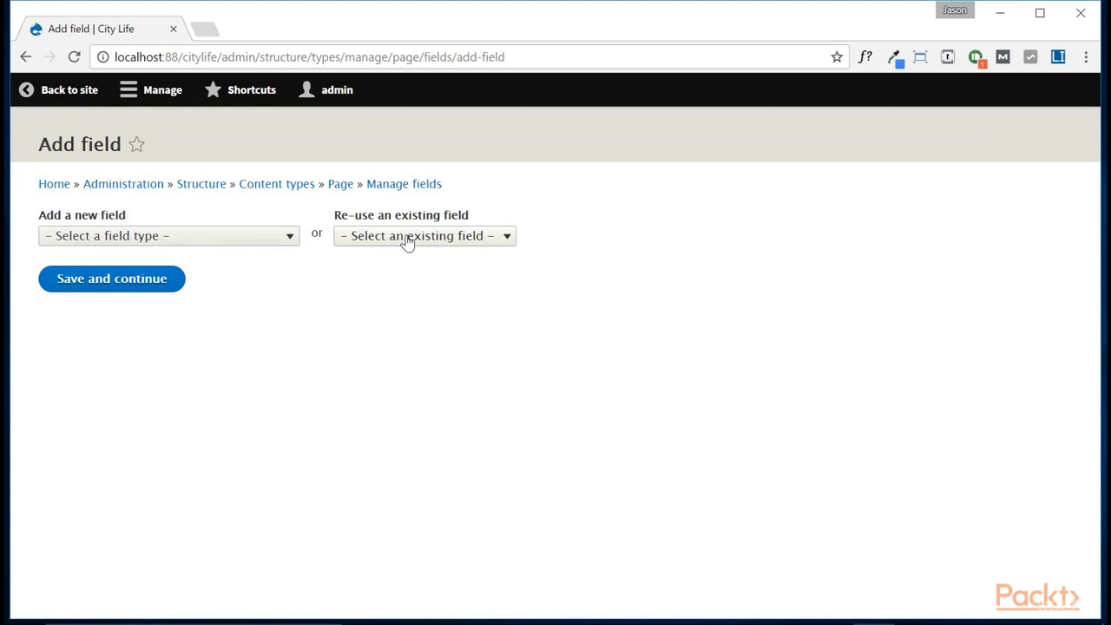
{"action": "left_click", "coordinate": [492, 241]}
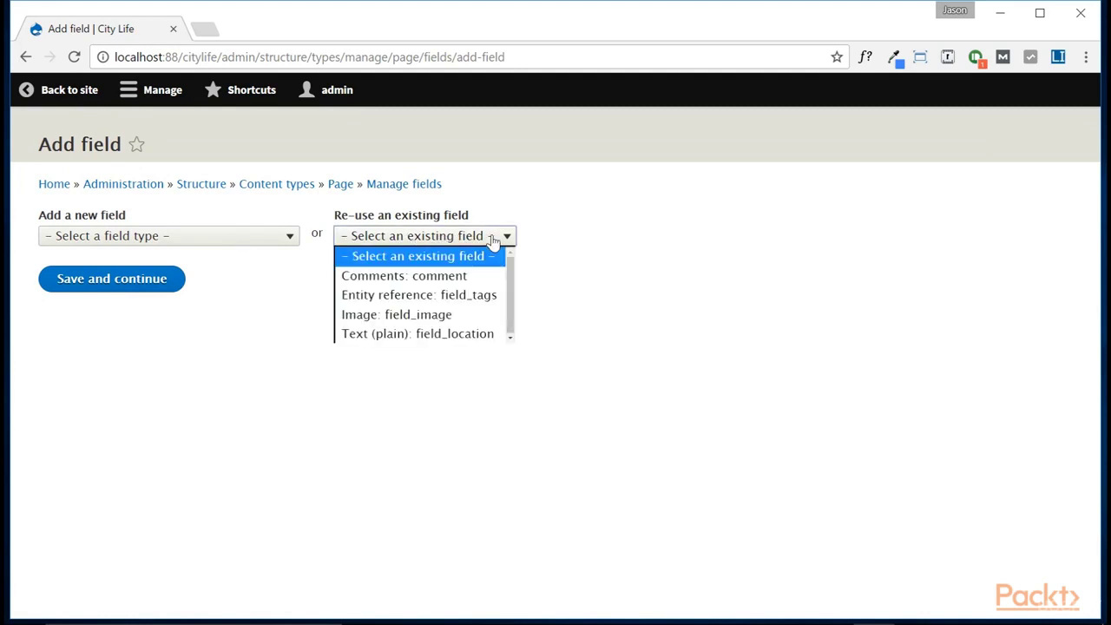
{"action": "left_click", "coordinate": [423, 316]}
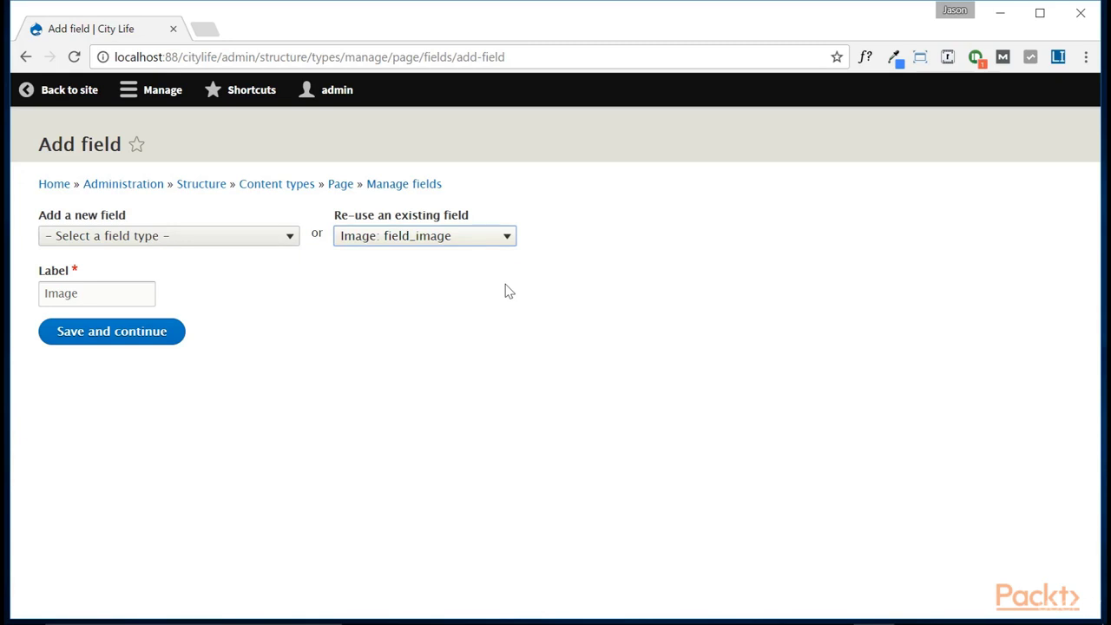
{"action": "left_click", "coordinate": [158, 338]}
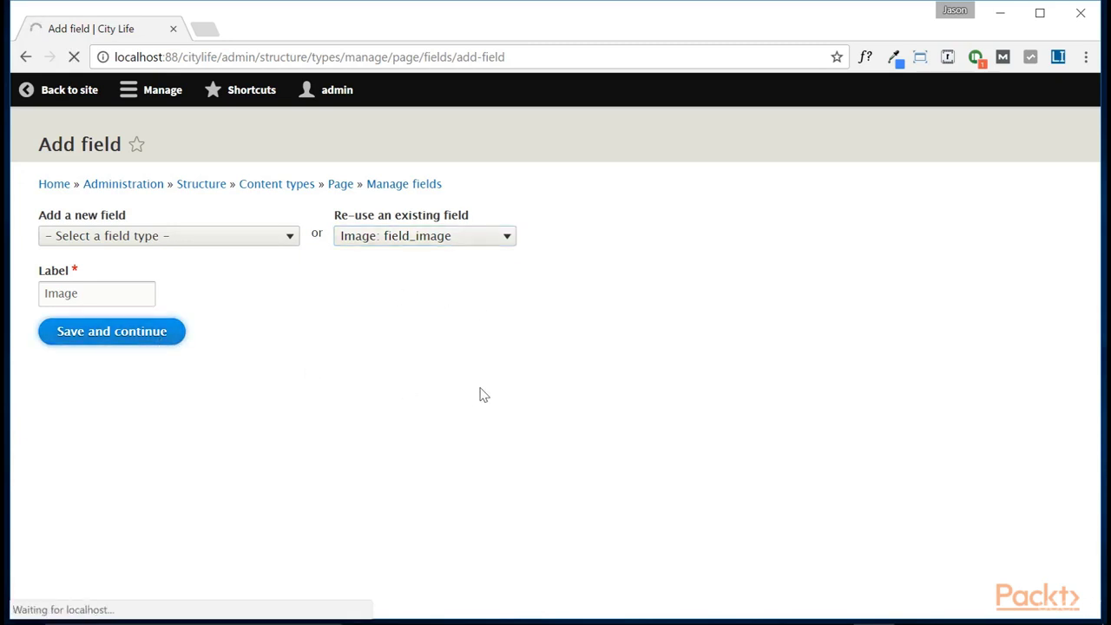
{"action": "scroll", "coordinate": [366, 384], "scroll_direction": "down", "scroll_amount": 3}
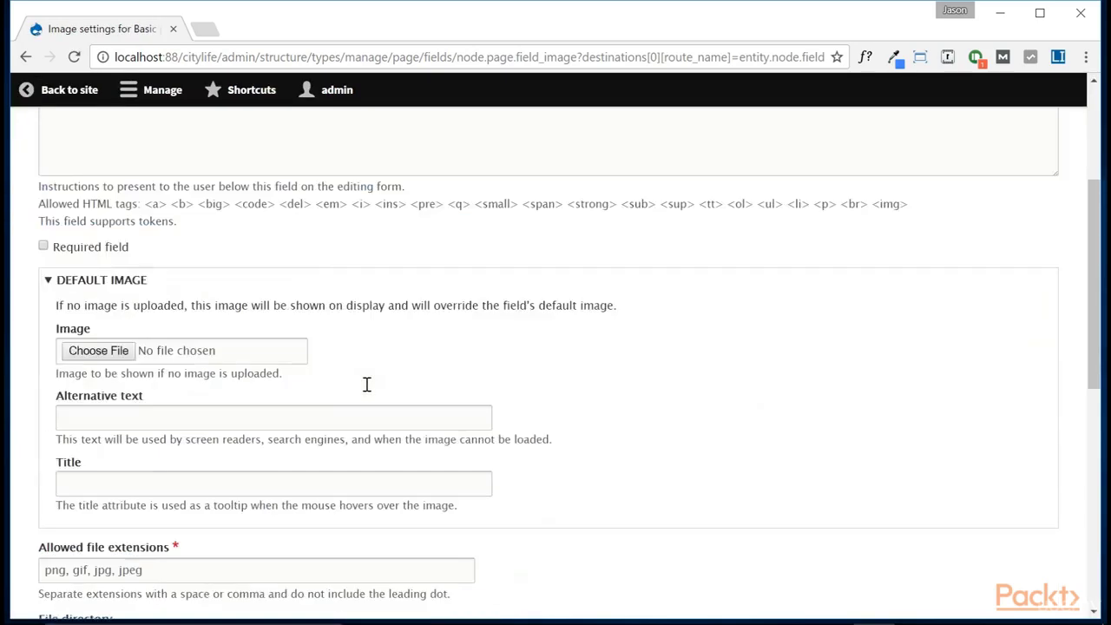
{"action": "scroll", "coordinate": [366, 385], "scroll_direction": "down", "scroll_amount": 6}
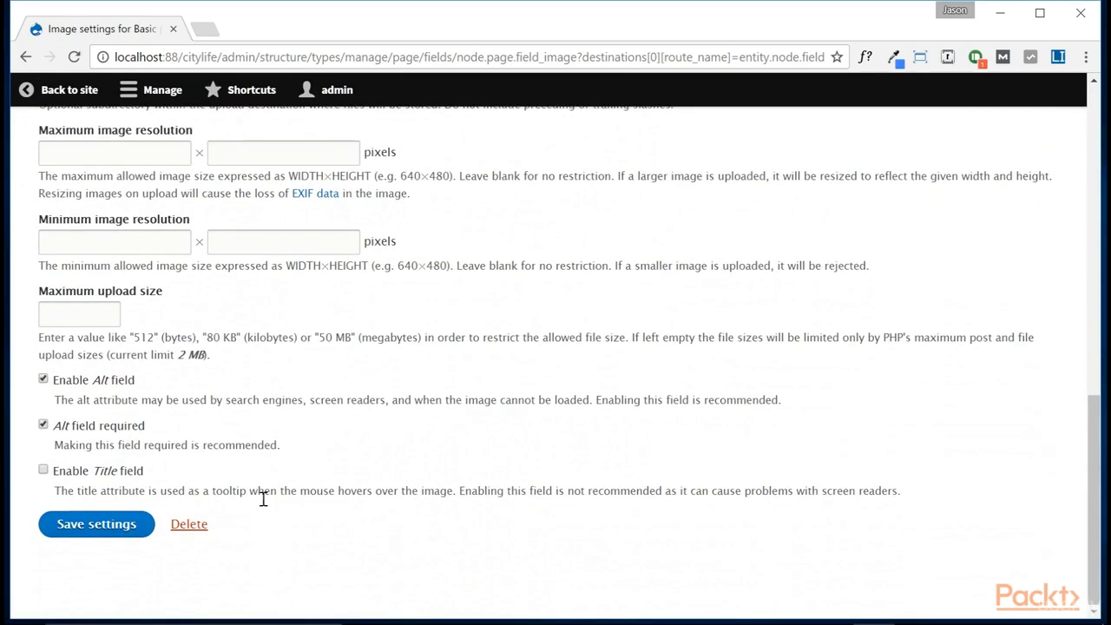
{"action": "left_click", "coordinate": [112, 534]}
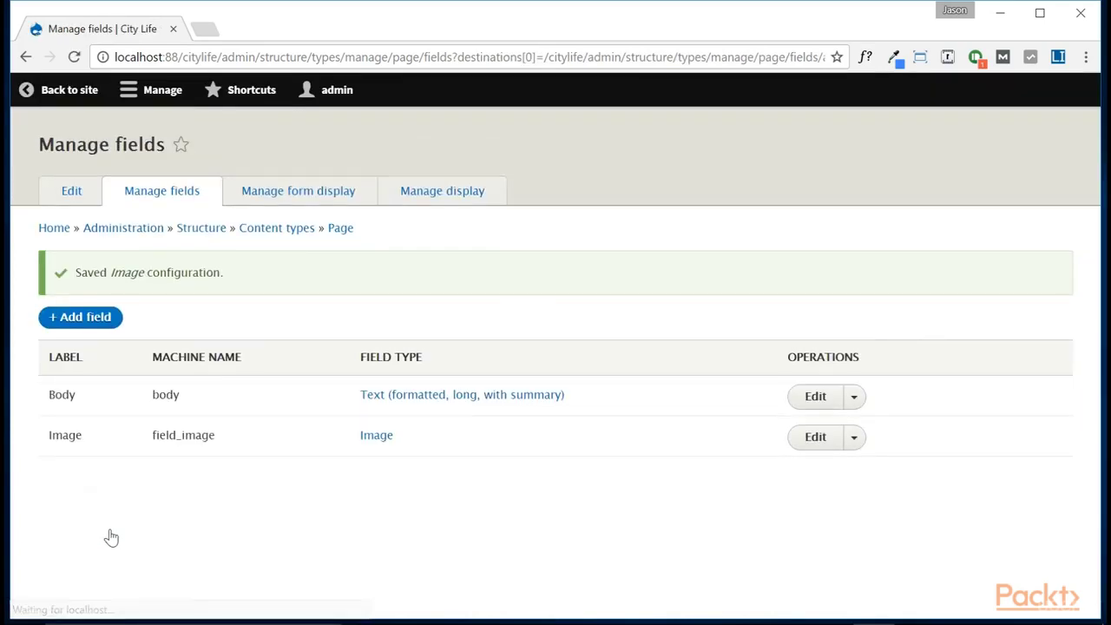
In the Basic page's default display, move the Image field above Body and set its label to Hidden.
{"action": "left_click", "coordinate": [442, 192]}
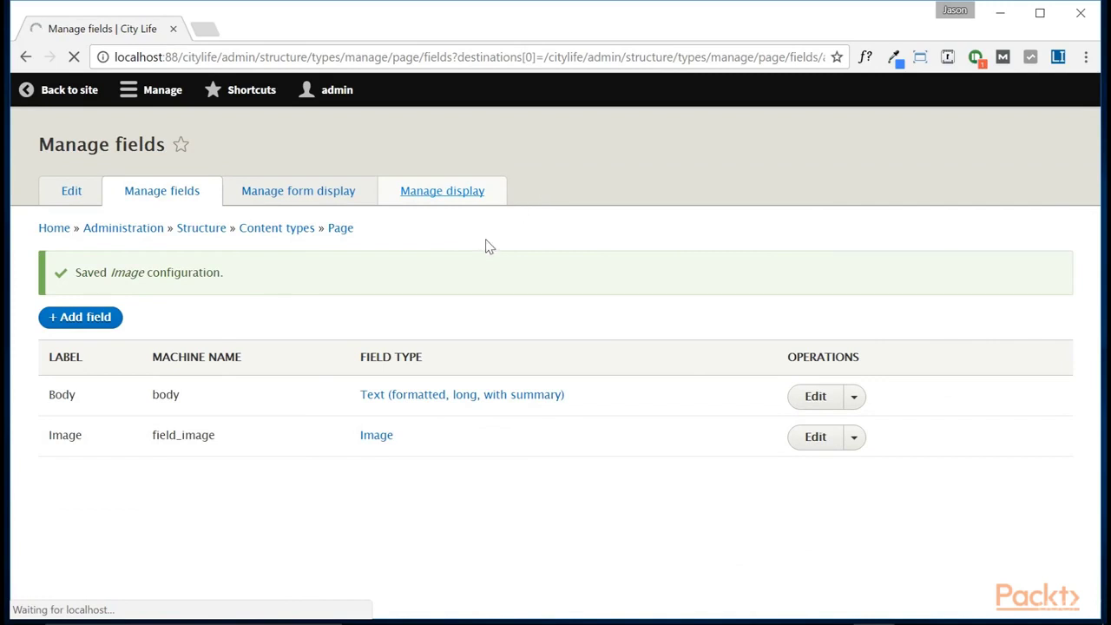
{"action": "left_click_drag", "start_coordinate": [57, 555], "coordinate": [63, 441]}
{"action": "left_click", "coordinate": [306, 504]}
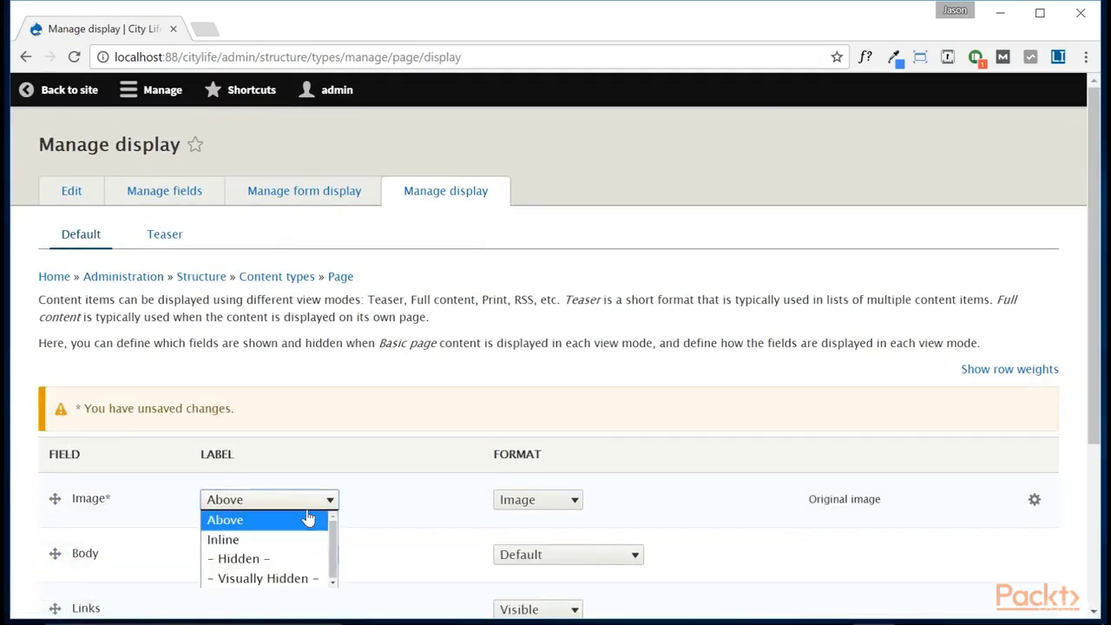
{"action": "left_click", "coordinate": [290, 558]}
Set the Image field's image style to Medium (220×220) and save the Basic page display settings.
{"action": "left_click", "coordinate": [1035, 501]}
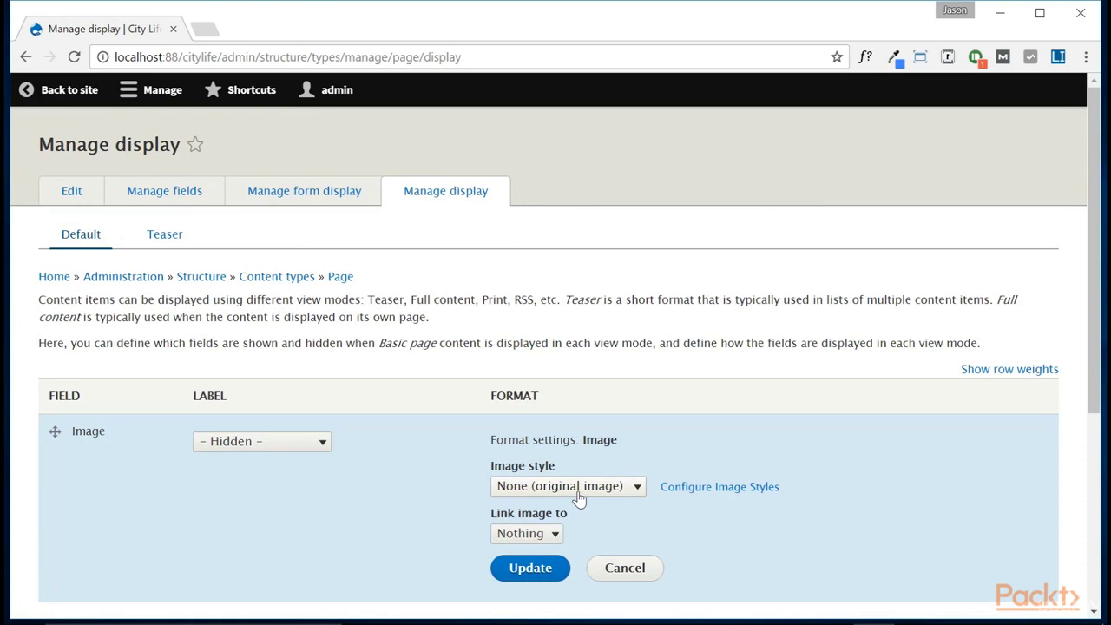
{"action": "left_click", "coordinate": [579, 495]}
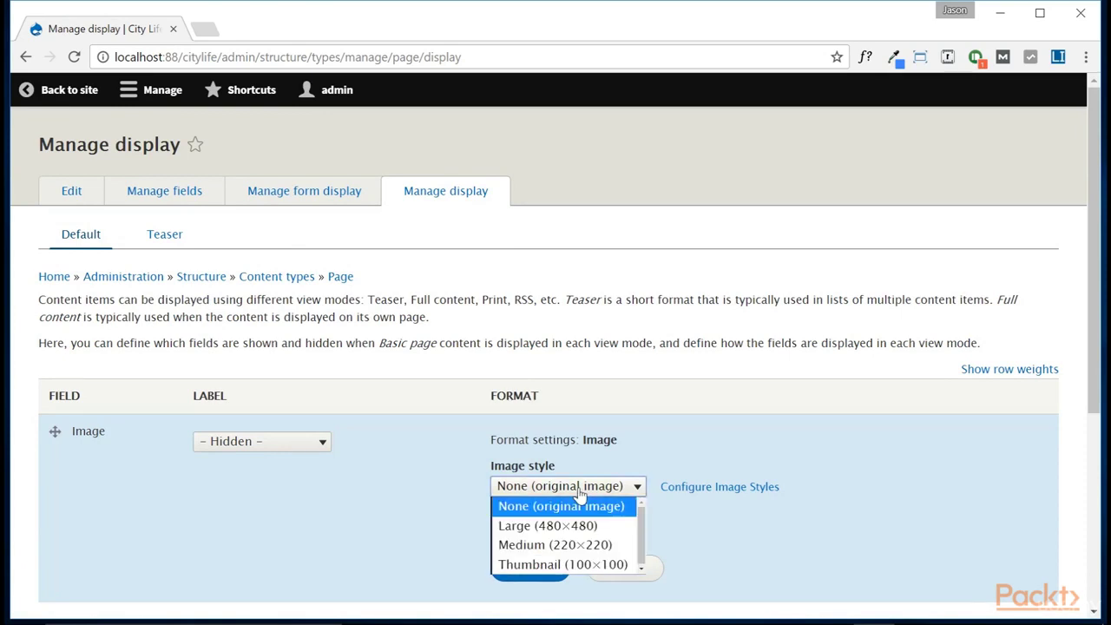
{"action": "left_click", "coordinate": [532, 545]}
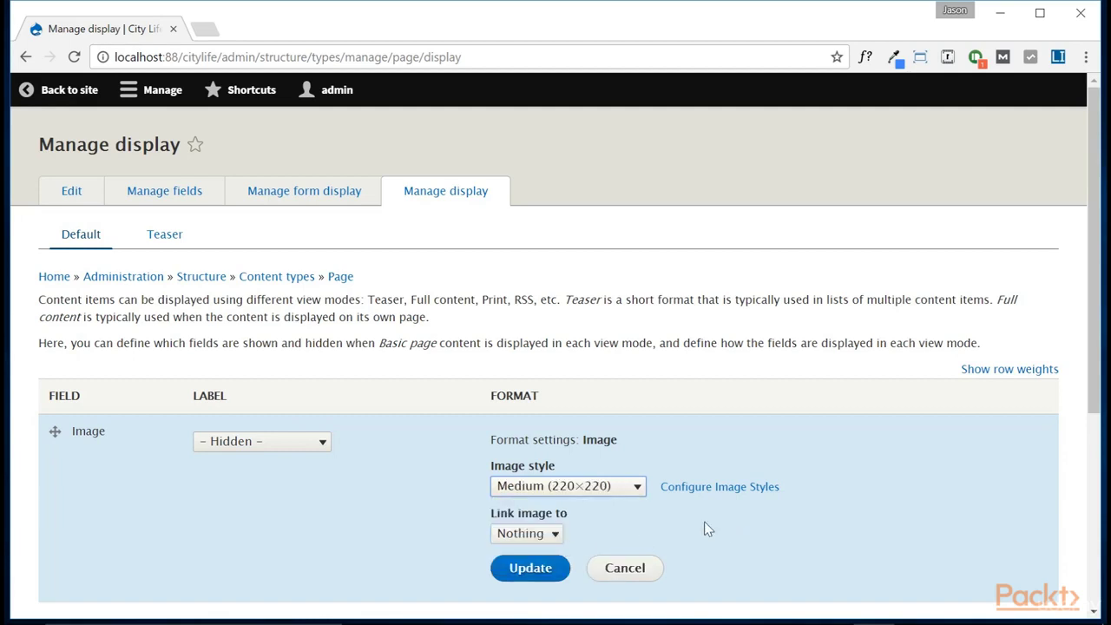
{"action": "left_click", "coordinate": [527, 564]}
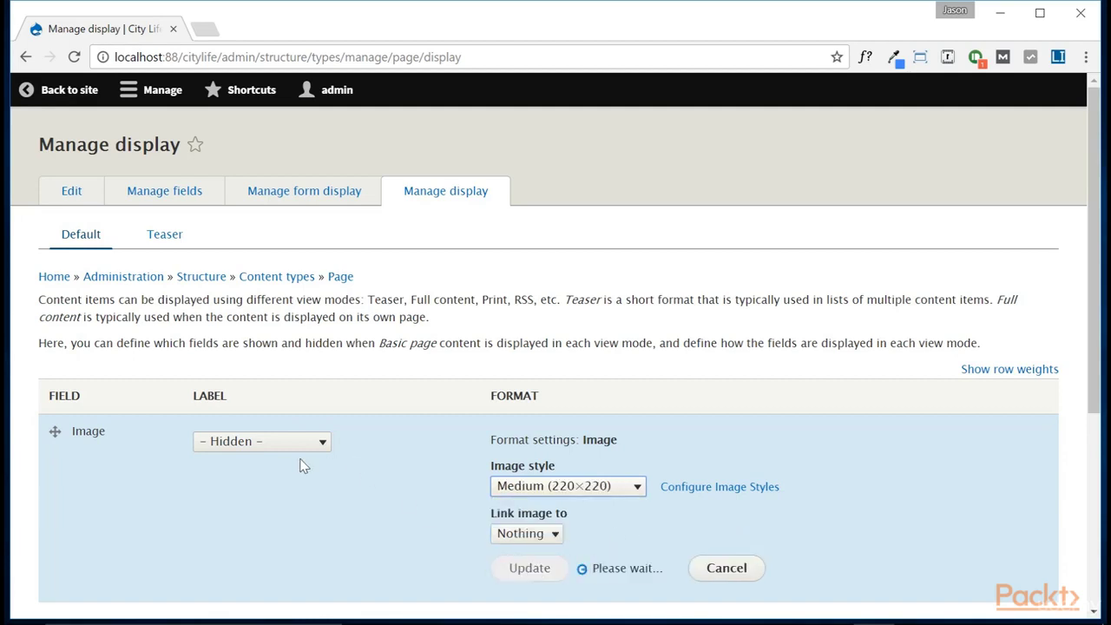
{"action": "scroll", "coordinate": [304, 465], "scroll_direction": "down", "scroll_amount": 2}
{"action": "left_click", "coordinate": [57, 526]}
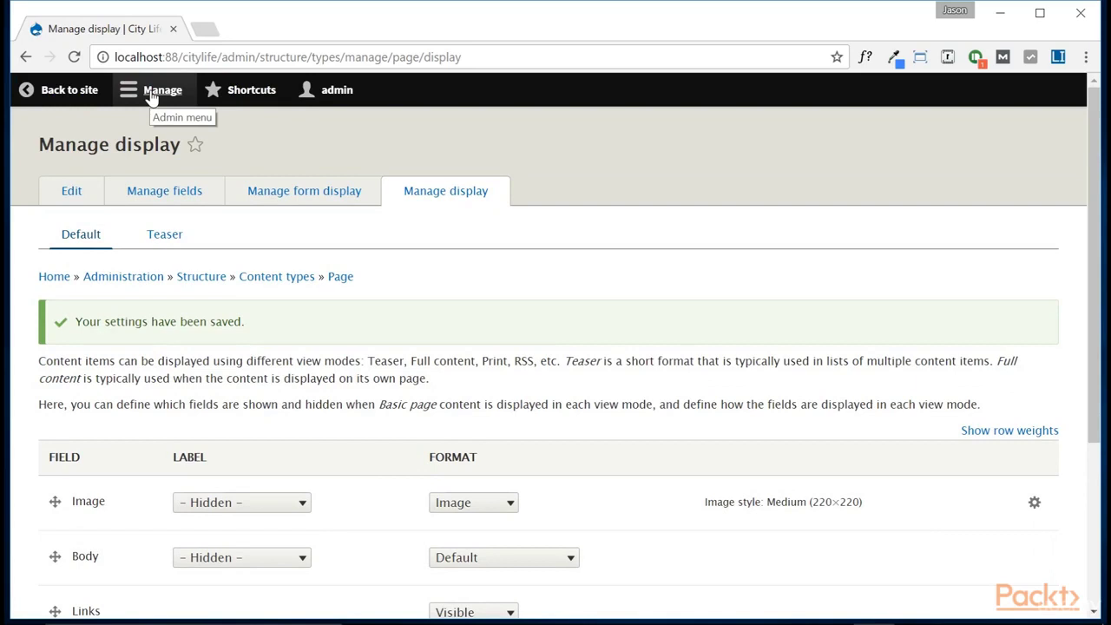
Start a new Basic page from the site's content administration and give it the title About Me.
{"action": "left_click", "coordinate": [149, 94]}
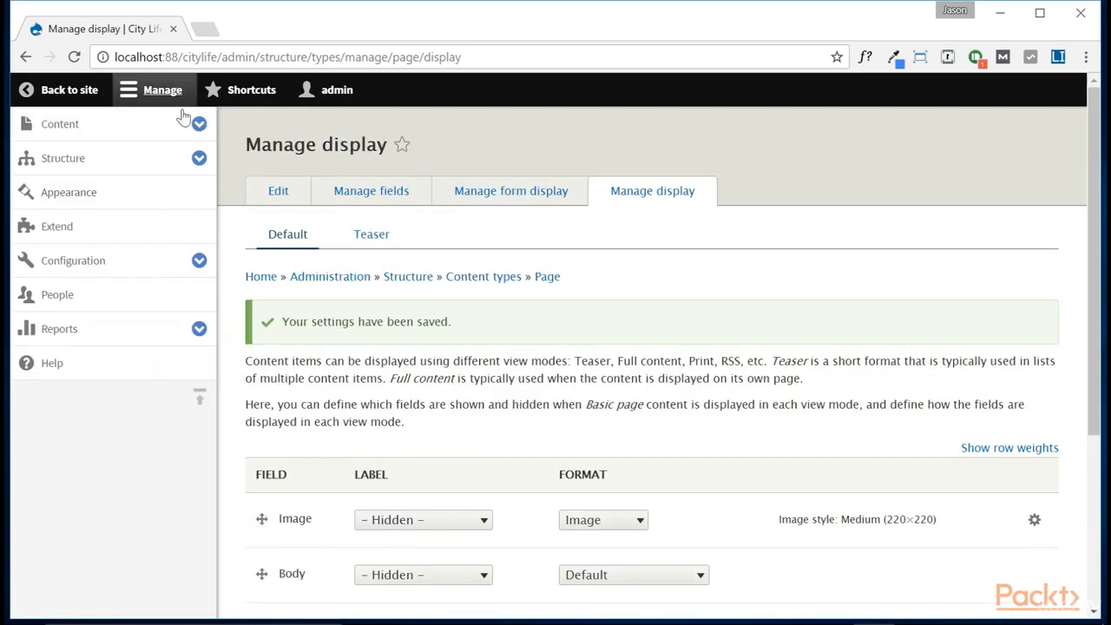
{"action": "left_click", "coordinate": [57, 128]}
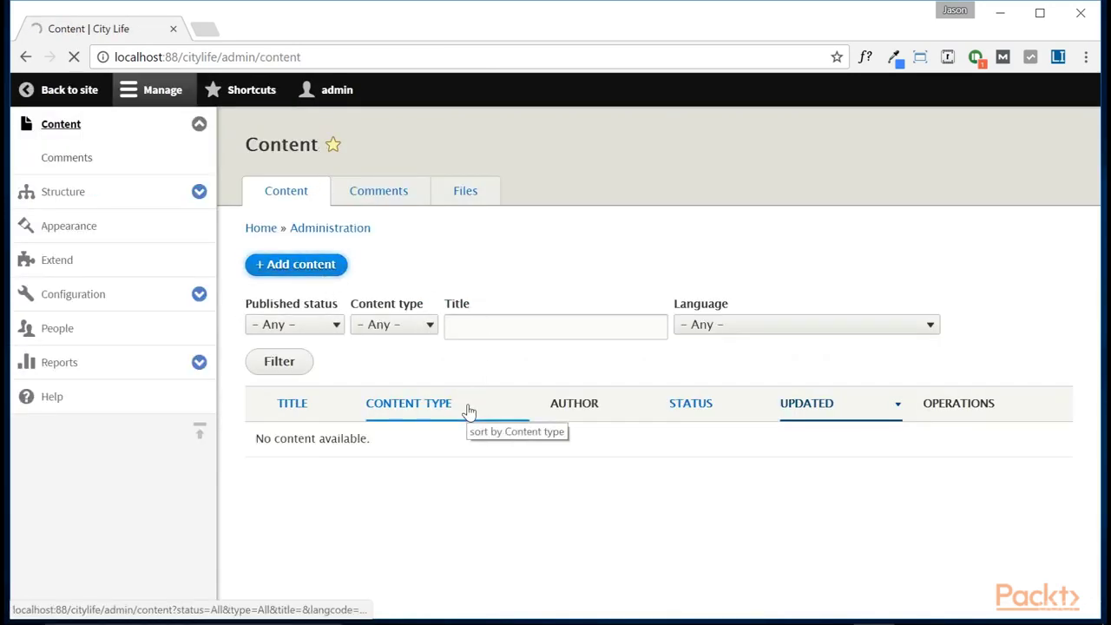
{"action": "left_click", "coordinate": [315, 285]}
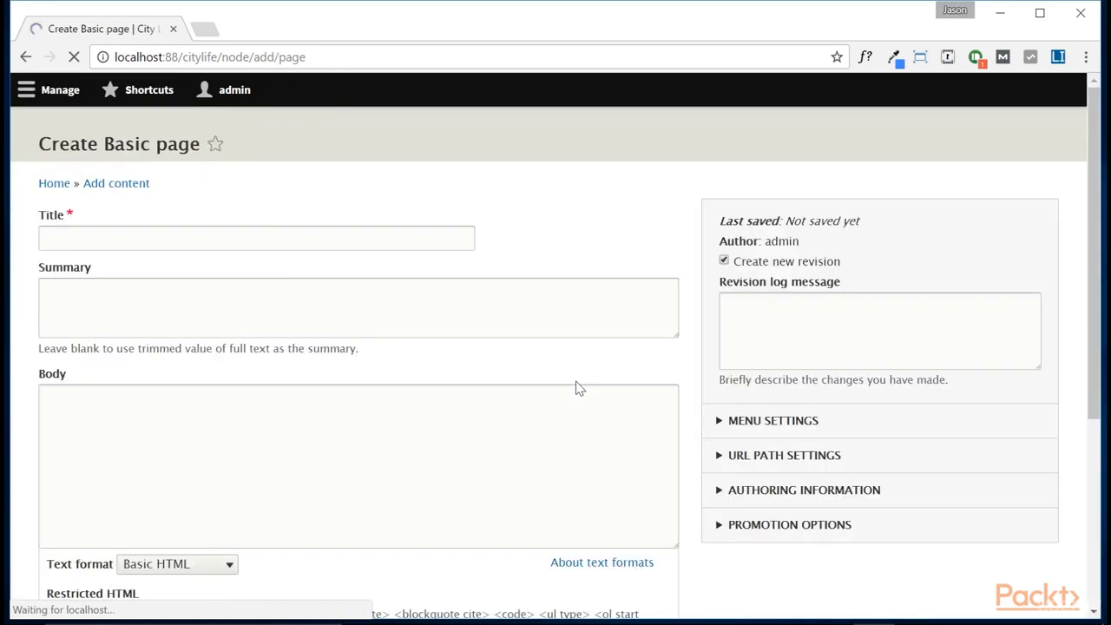
{"action": "left_click", "coordinate": [320, 234]}
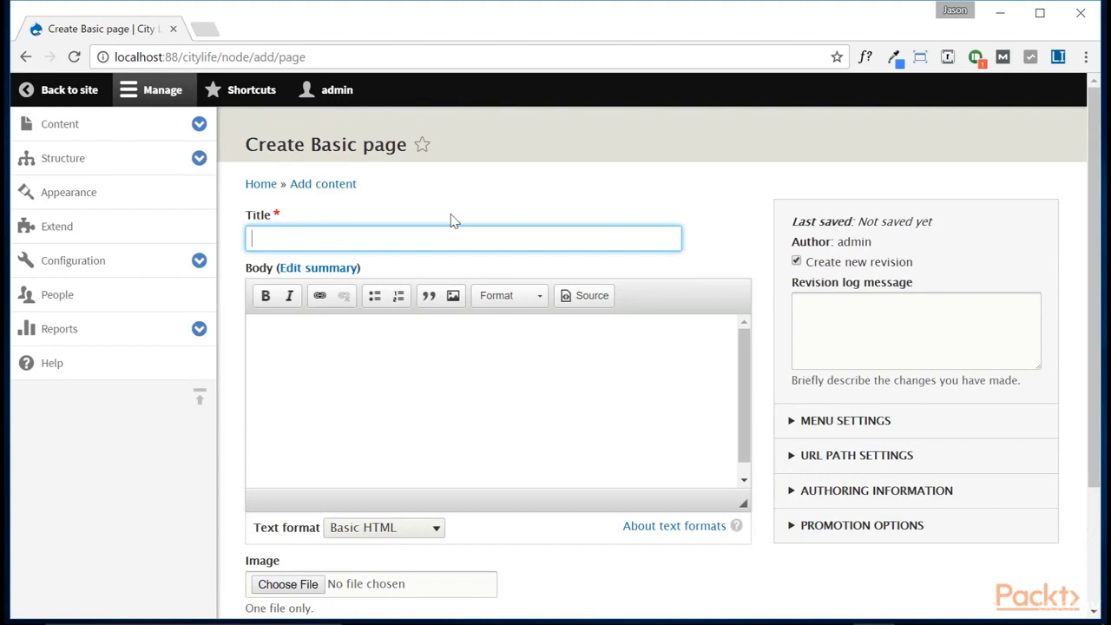
{"action": "type", "text": "About Me"}
Generate 2 paragraphs of lorem ipsum with 10 sentences each and paste them into the page's Body.
{"action": "left_click", "coordinate": [390, 409]}
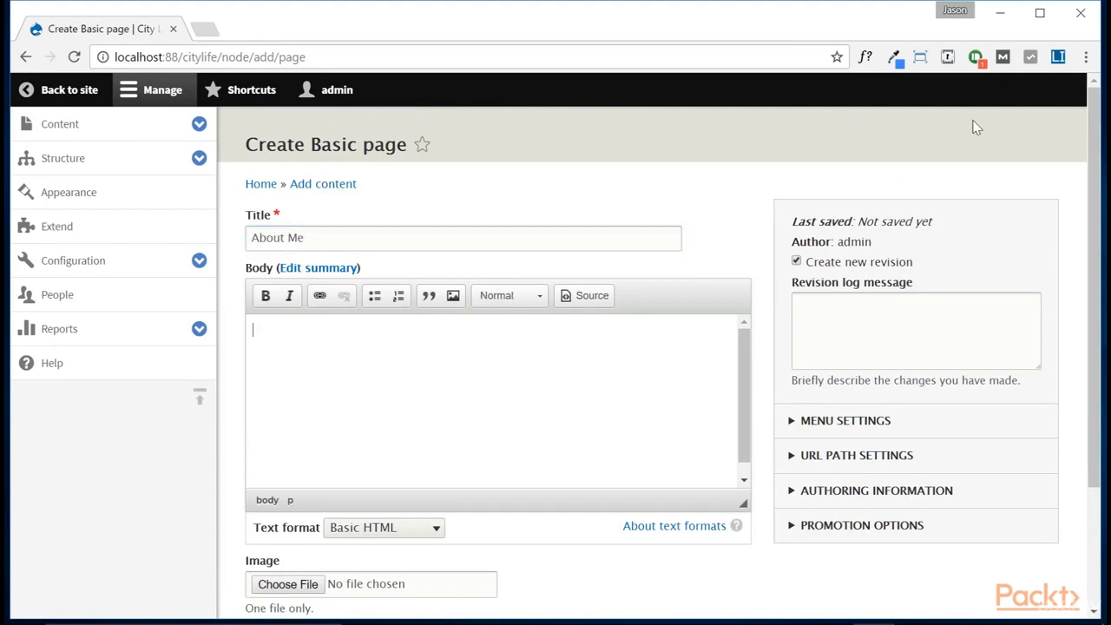
{"action": "left_click", "coordinate": [1059, 57]}
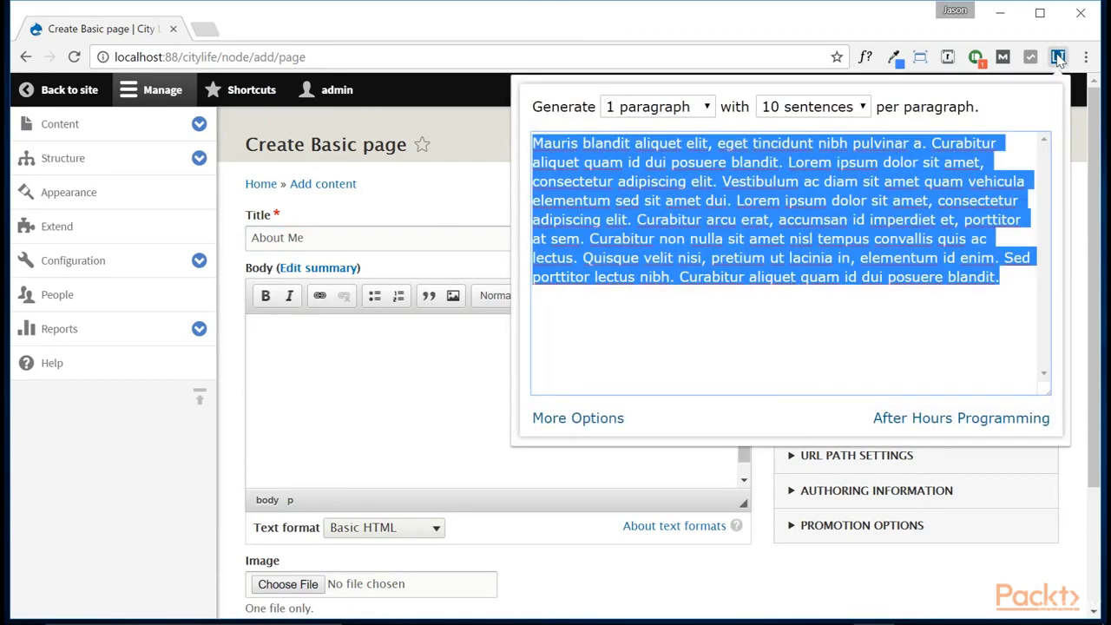
{"action": "left_click", "coordinate": [680, 102]}
{"action": "left_click", "coordinate": [690, 148]}
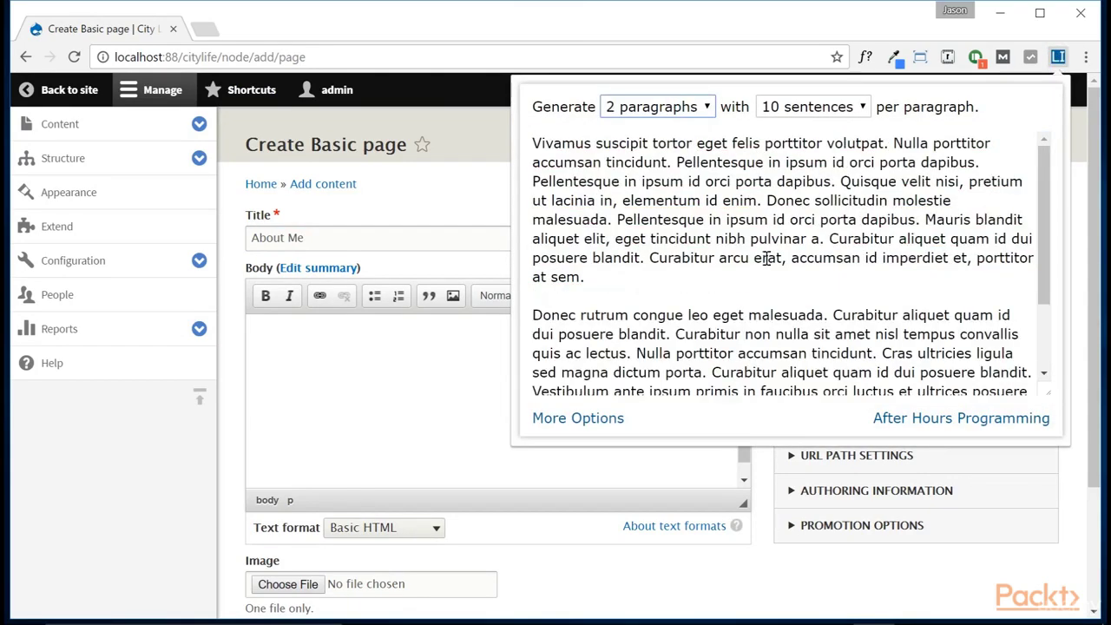
{"action": "left_click", "coordinate": [739, 262]}
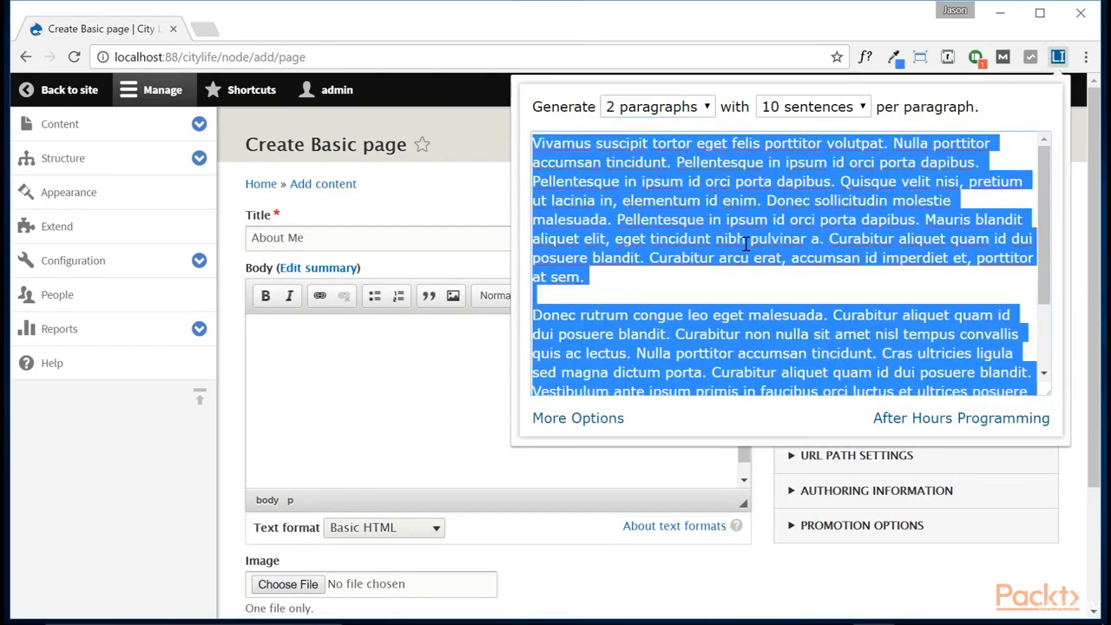
{"action": "left_click", "coordinate": [358, 373]}
{"action": "type", "text": "Vestibulum ante ipsum primis in faucibus orci luctus et ultrices posuere cubilia Curae; Donec velit neque, auctor sit amet aliquam vel, ullamcorper sit amet ligula. Lorem ipsum dolor sit amet, consectetur adipiscing elit. Cras ultricies ligula sed magna dictum porta. Cras ultricies ligula sed magna dictum porta. Praesent sapien massa, convallis a pellentesque nec, egestas non nisi. Sed porttitor lectus nibh. Donec sollicitudin molestie malesuada. Donec sollicitudin molestie malesuada. Nulla quis lorem ut libero malesuada feugiat. Donec rutrum congue leo eget malesuada."}
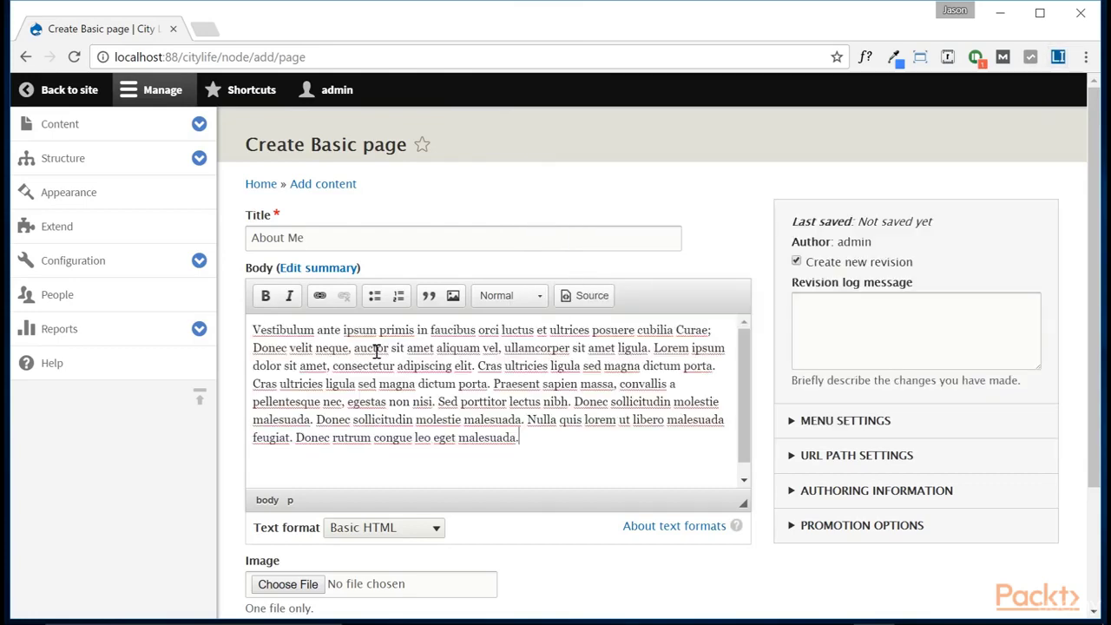
Attach me.jpg in the page's Image field and enter Me as its alternative text.
{"action": "scroll", "coordinate": [405, 382], "scroll_direction": "down", "scroll_amount": 1}
{"action": "scroll", "coordinate": [411, 398], "scroll_direction": "up", "scroll_amount": 1}
{"action": "scroll", "coordinate": [421, 425], "scroll_direction": "down", "scroll_amount": 3}
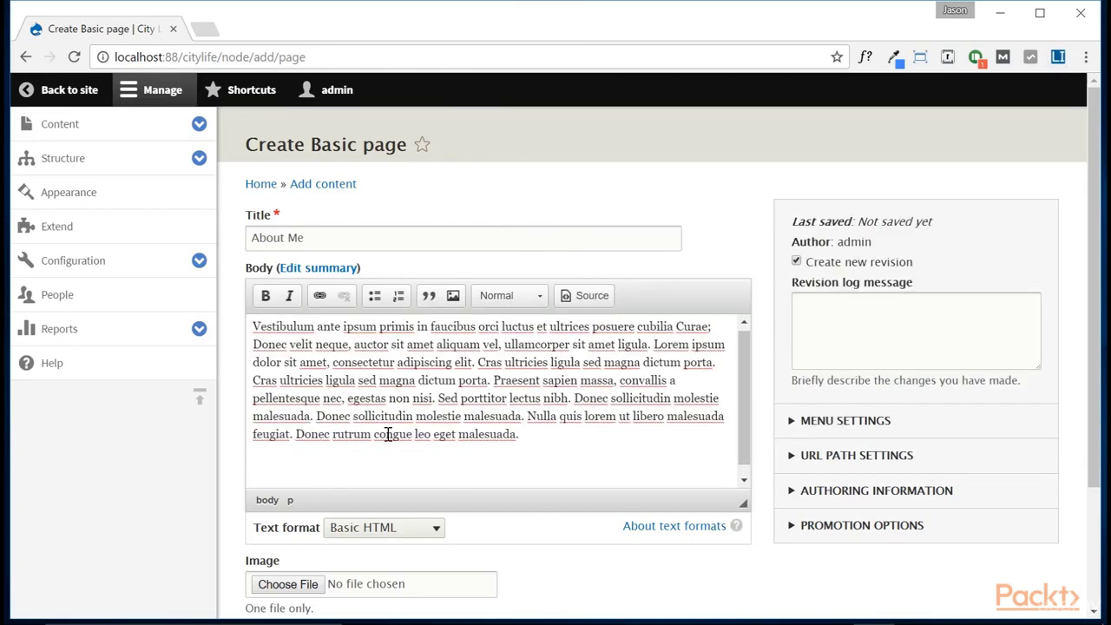
{"action": "left_click", "coordinate": [293, 425]}
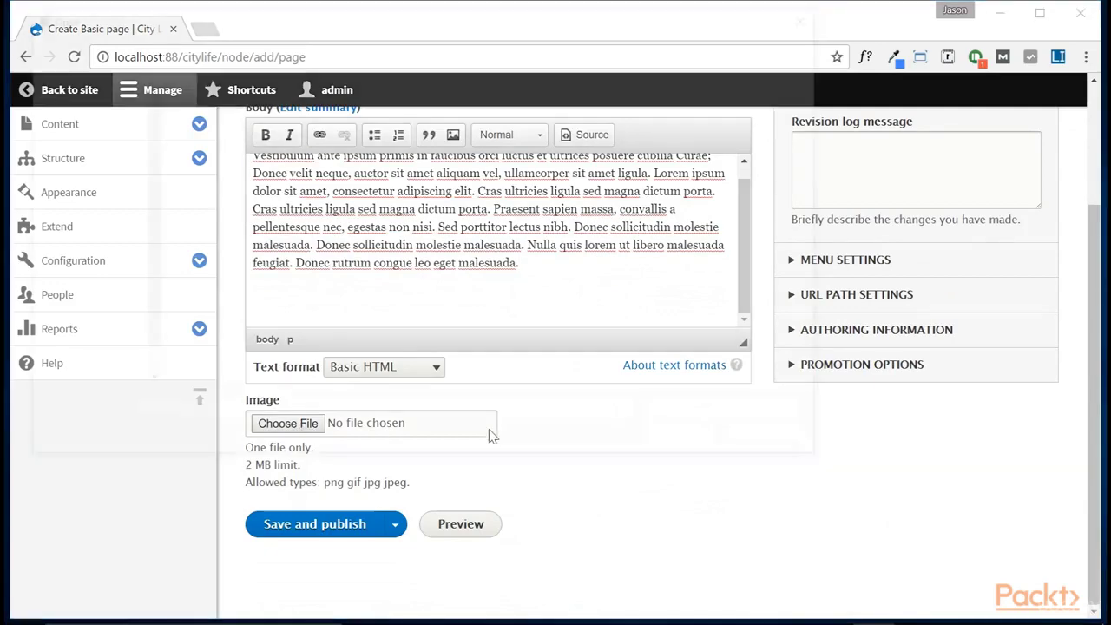
{"action": "left_click", "coordinate": [590, 131]}
{"action": "left_click", "coordinate": [690, 439]}
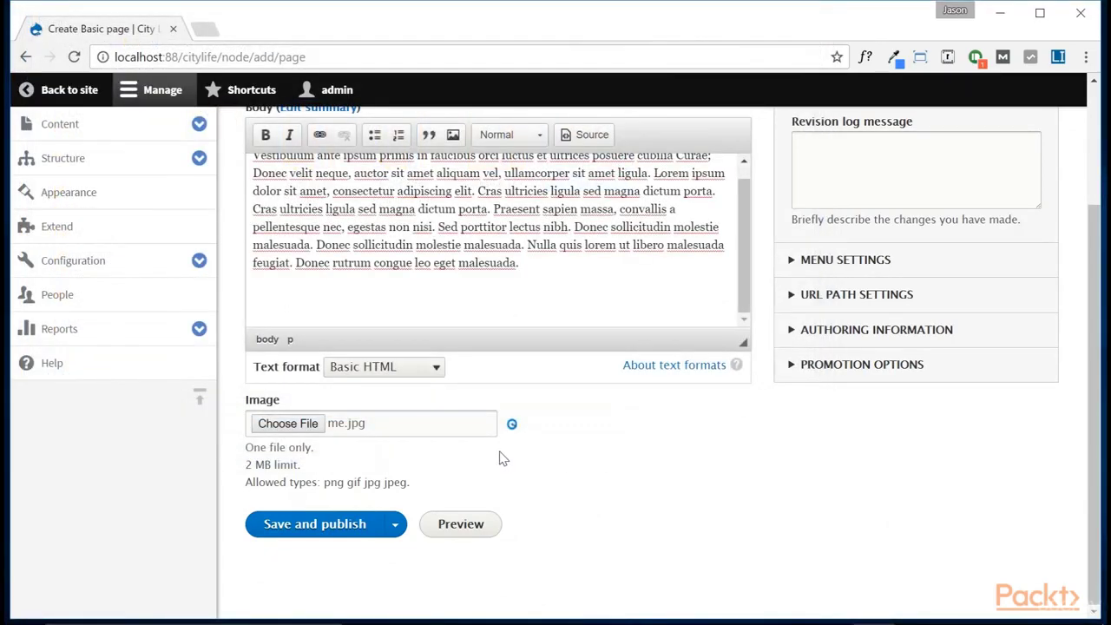
{"action": "scroll", "coordinate": [501, 458], "scroll_direction": "down", "scroll_amount": 2}
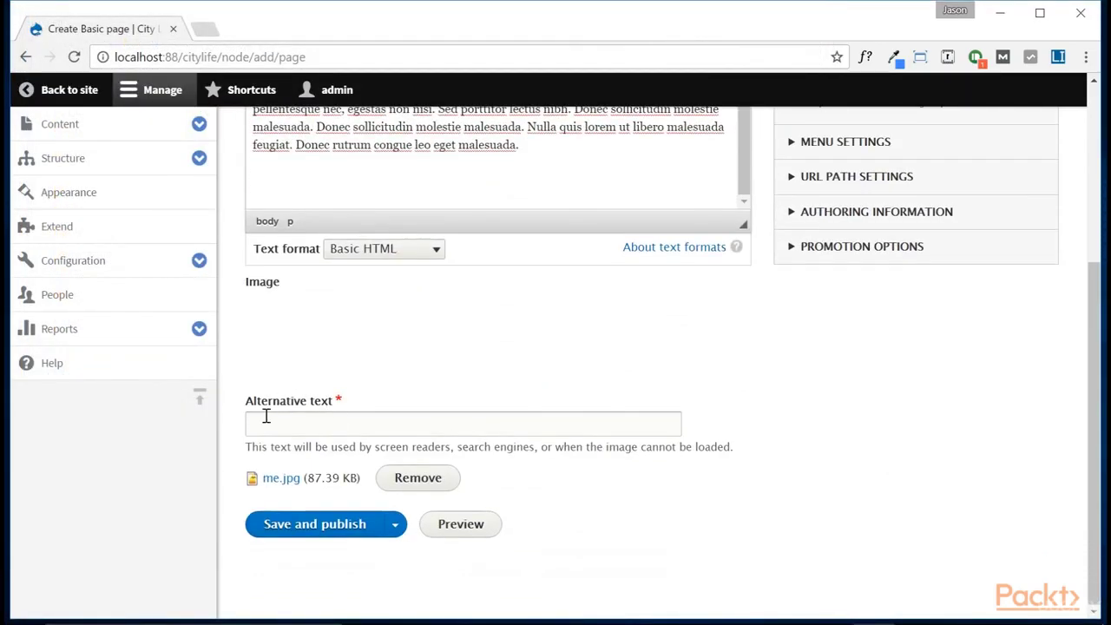
{"action": "left_click", "coordinate": [267, 419]}
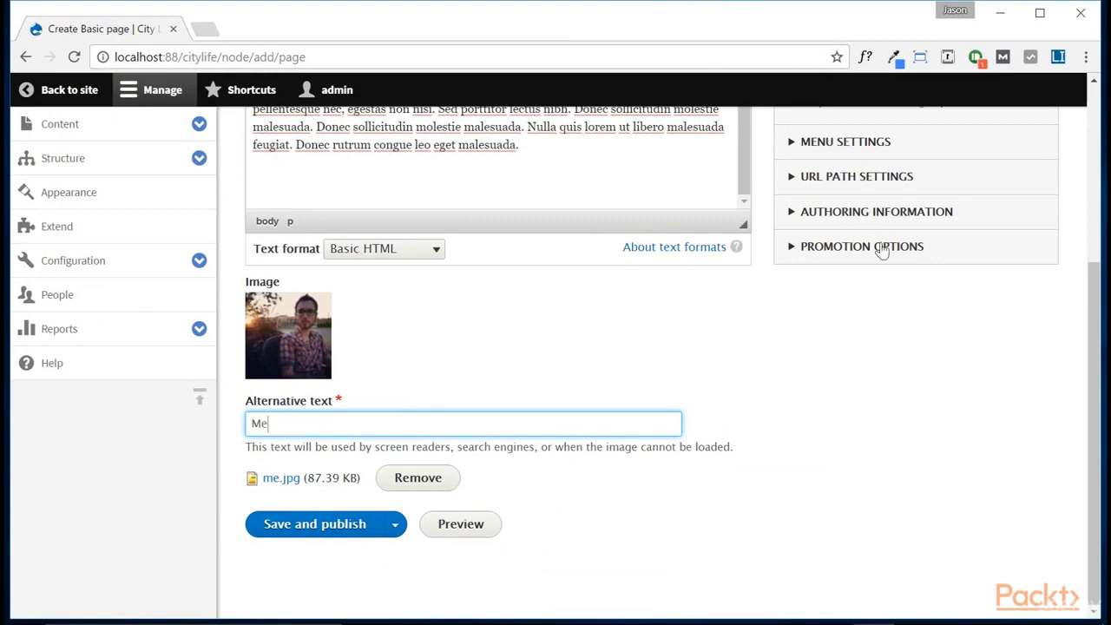
Provide a menu link for the page under <Main navigation> with weight 1, and save and publish the page.
{"action": "scroll", "coordinate": [869, 287], "scroll_direction": "up", "scroll_amount": 5}
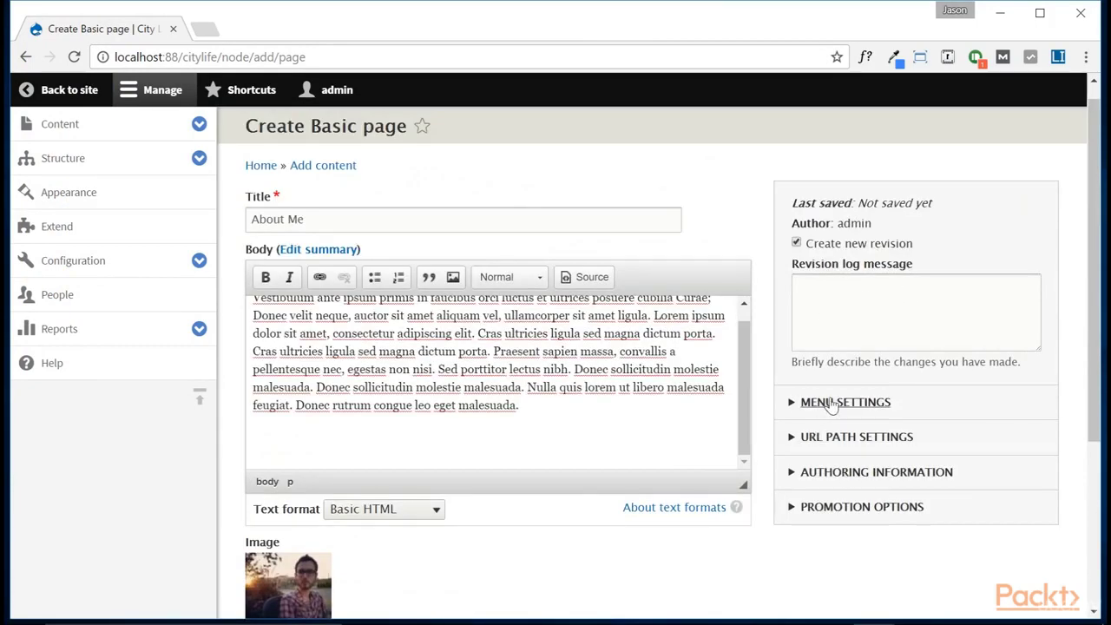
{"action": "left_click", "coordinate": [854, 404]}
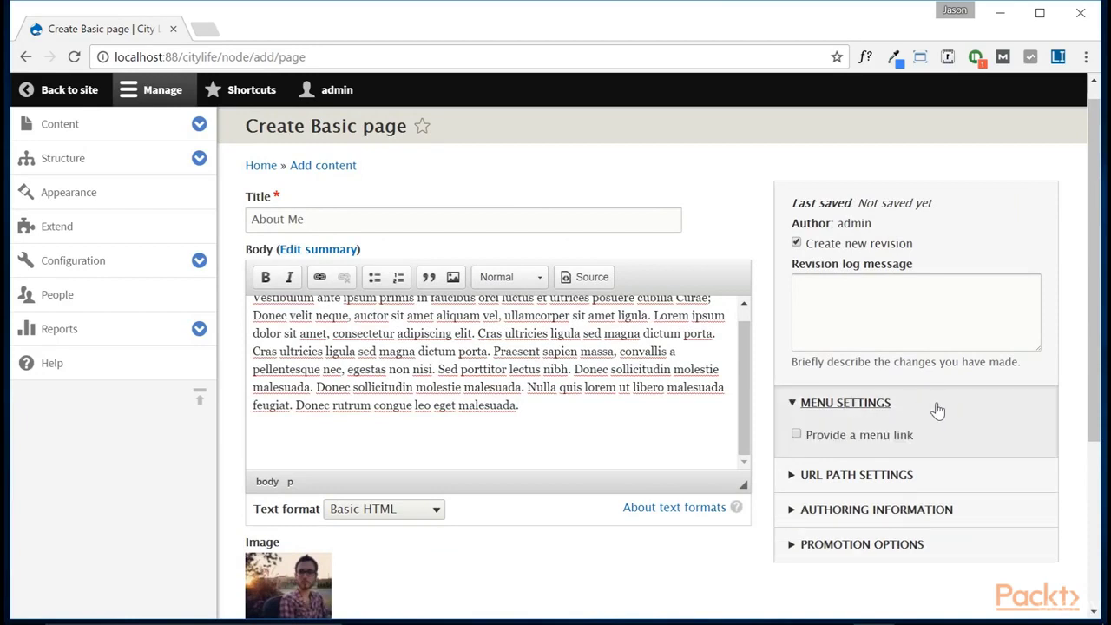
{"action": "left_click", "coordinate": [796, 435]}
{"action": "scroll", "coordinate": [842, 443], "scroll_direction": "down", "scroll_amount": 2}
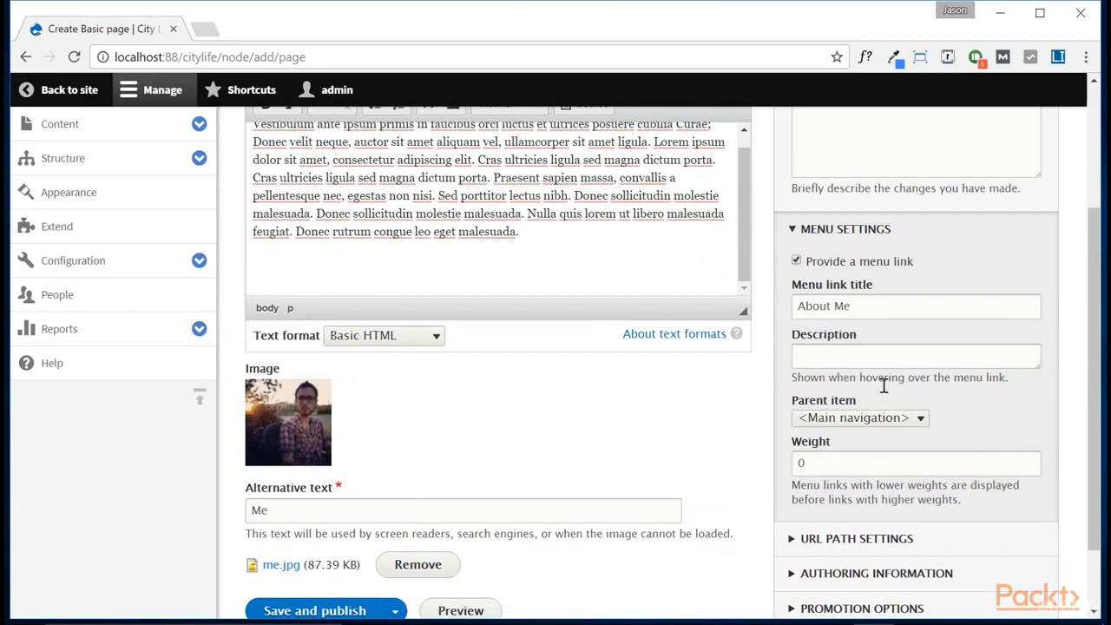
{"action": "left_click", "coordinate": [842, 420]}
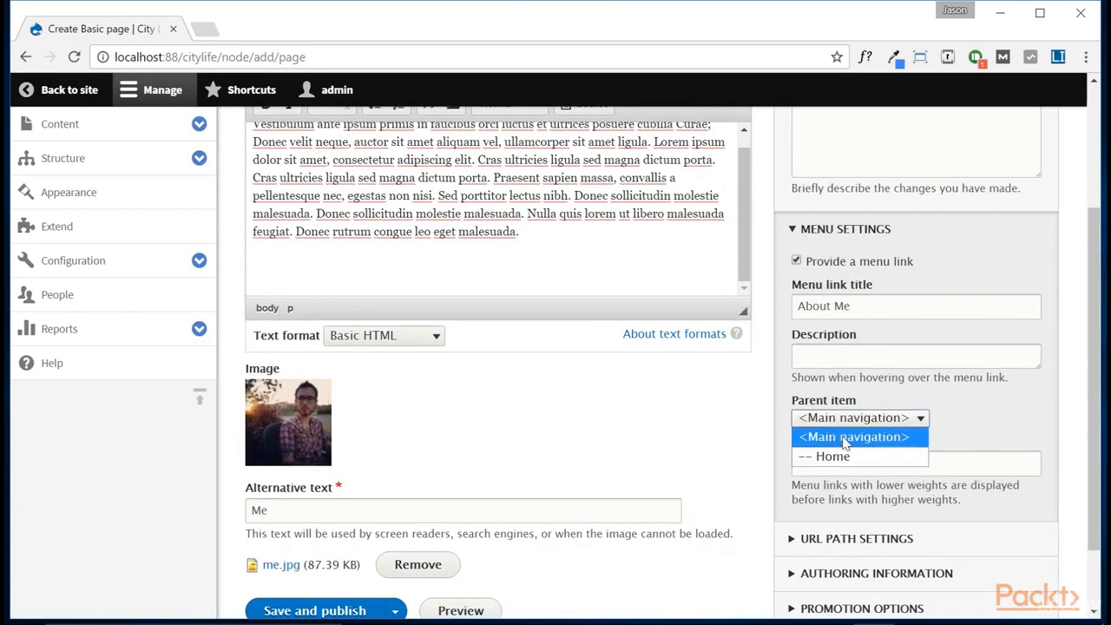
{"action": "left_click", "coordinate": [844, 439]}
{"action": "scroll", "coordinate": [963, 408], "scroll_direction": "down", "scroll_amount": 1}
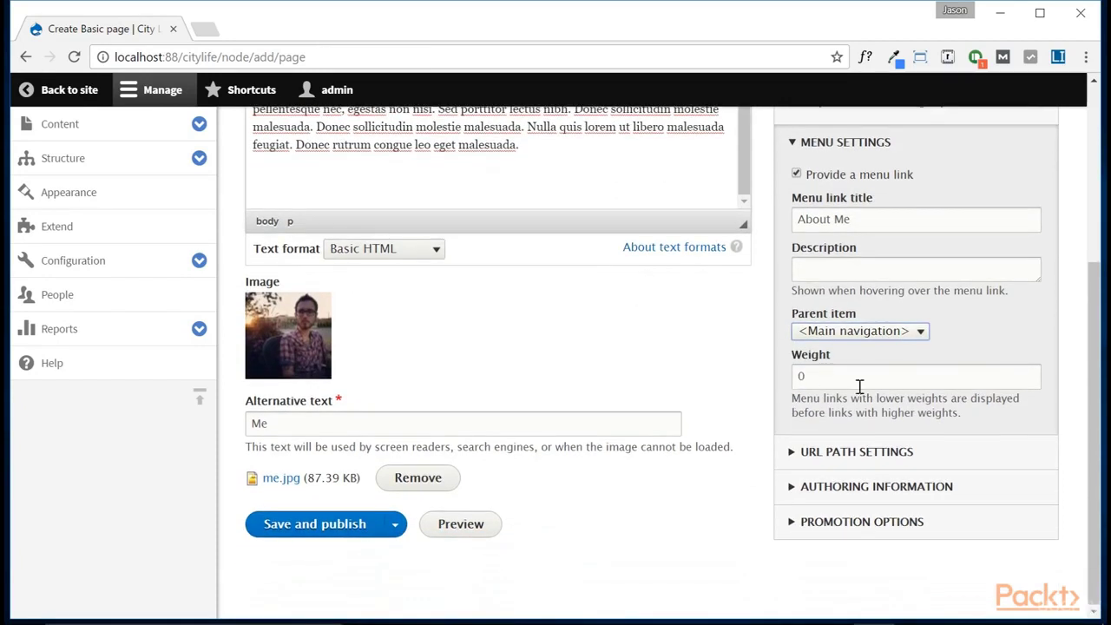
{"action": "left_click", "coordinate": [1029, 375]}
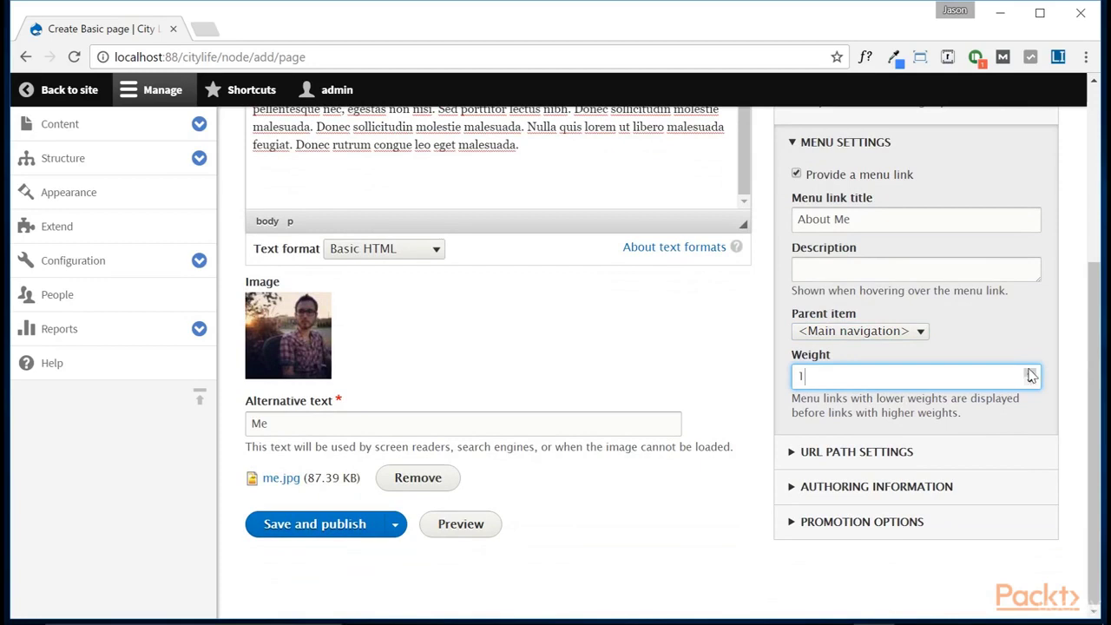
{"action": "left_click", "coordinate": [300, 535]}
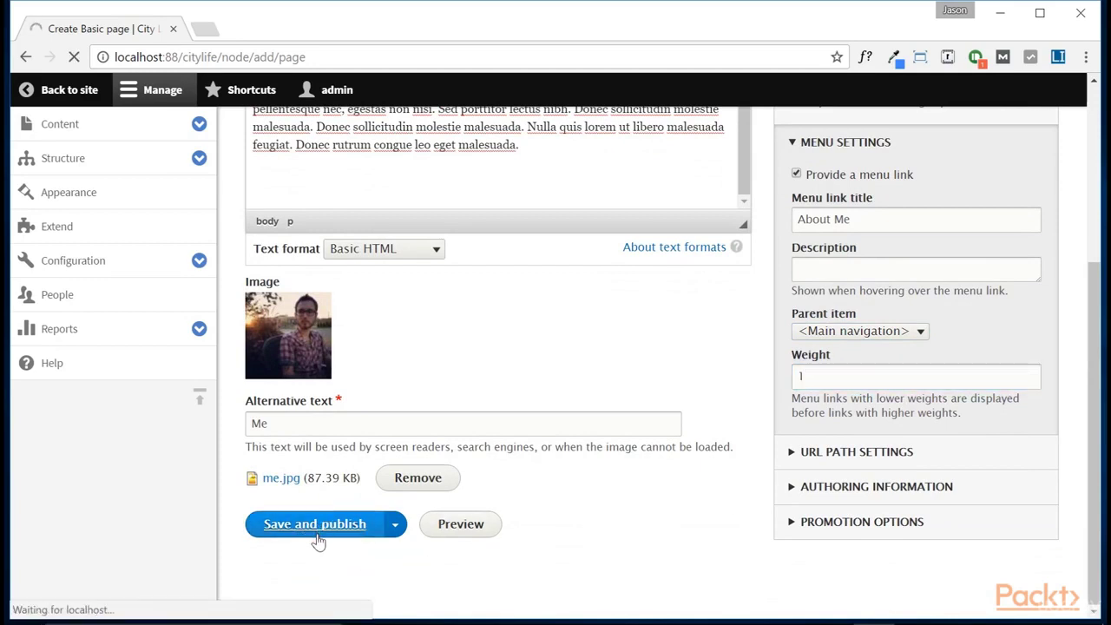
Review the published About Me page's layout and check its main navigation link from the home page.
{"action": "scroll", "coordinate": [736, 397], "scroll_direction": "down", "scroll_amount": 3}
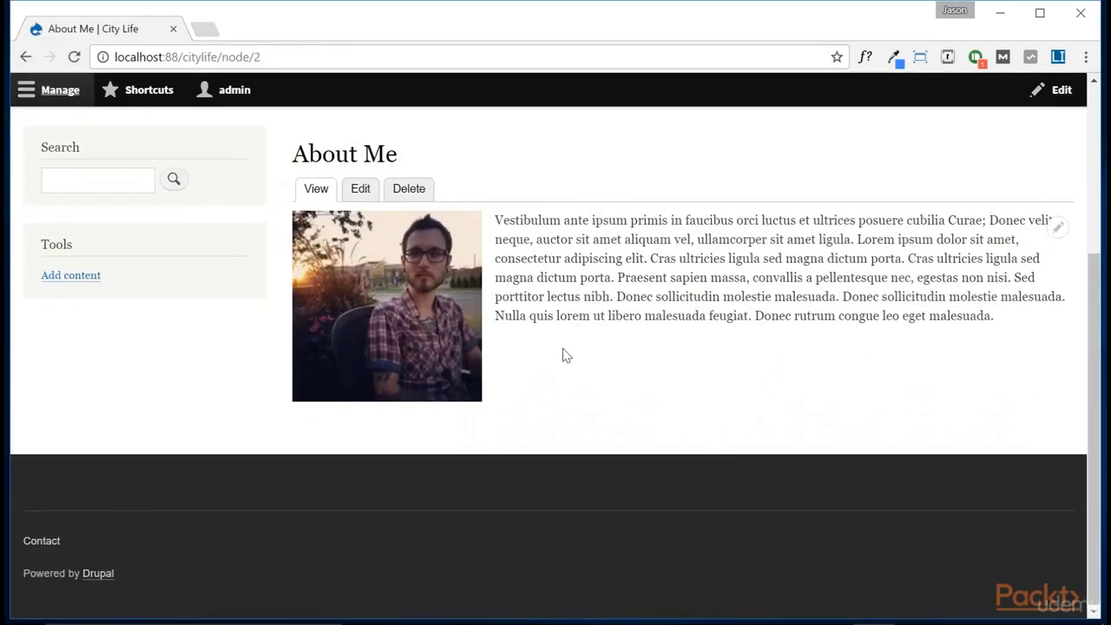
{"action": "scroll", "coordinate": [610, 419], "scroll_direction": "up", "scroll_amount": 2}
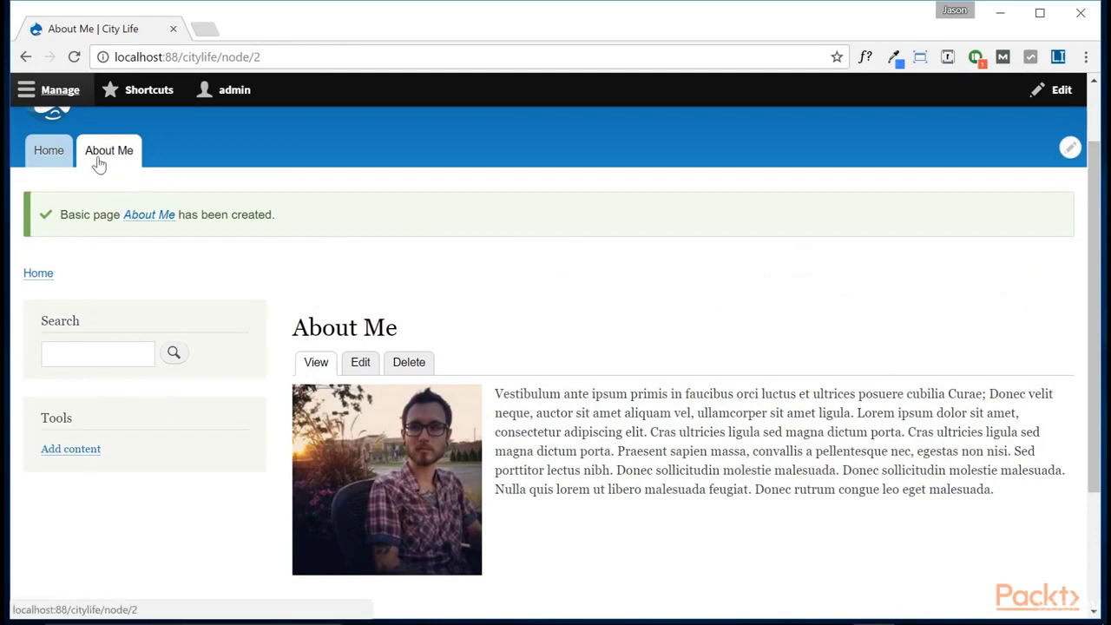
{"action": "left_click", "coordinate": [31, 163]}
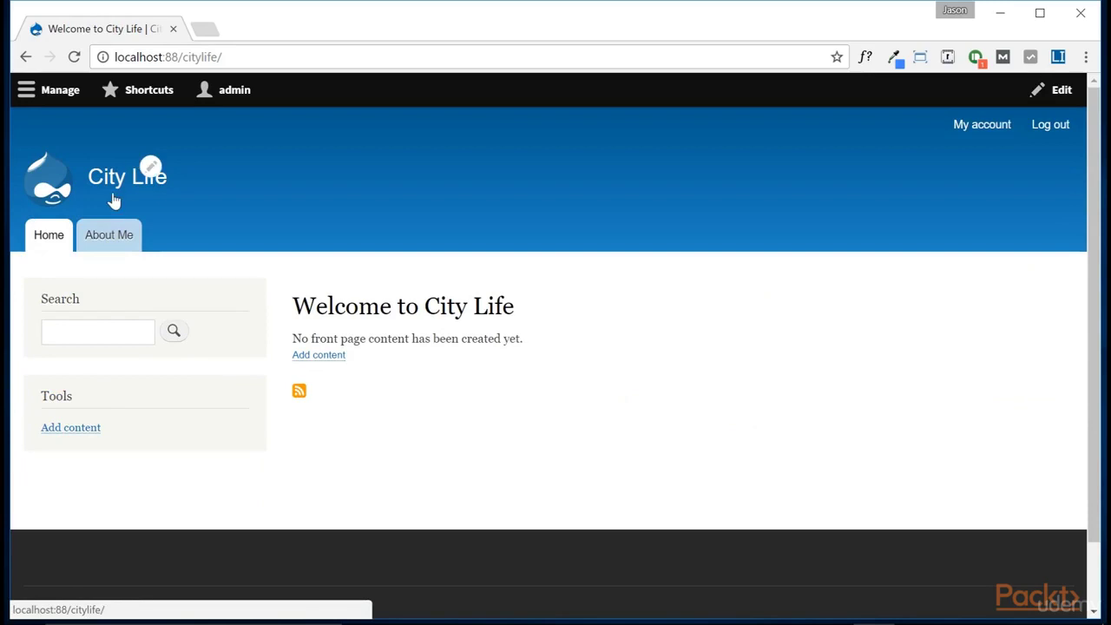
{"action": "left_click", "coordinate": [103, 240]}
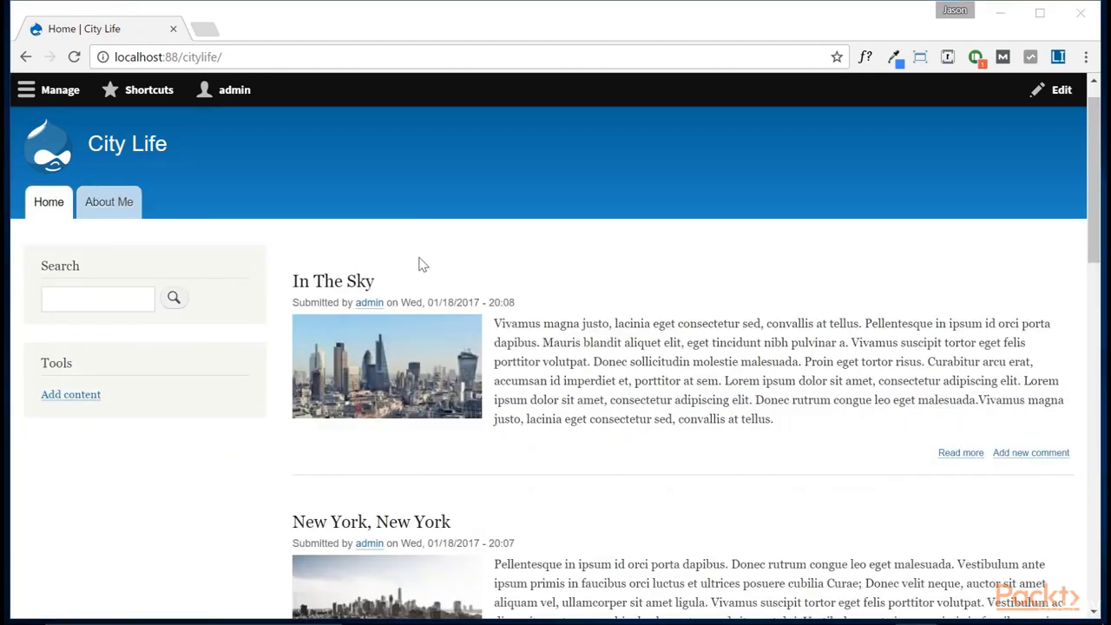
Look through the article teasers on the home page and compare them with the About Me page.
{"action": "scroll", "coordinate": [415, 266], "scroll_direction": "down", "scroll_amount": 5}
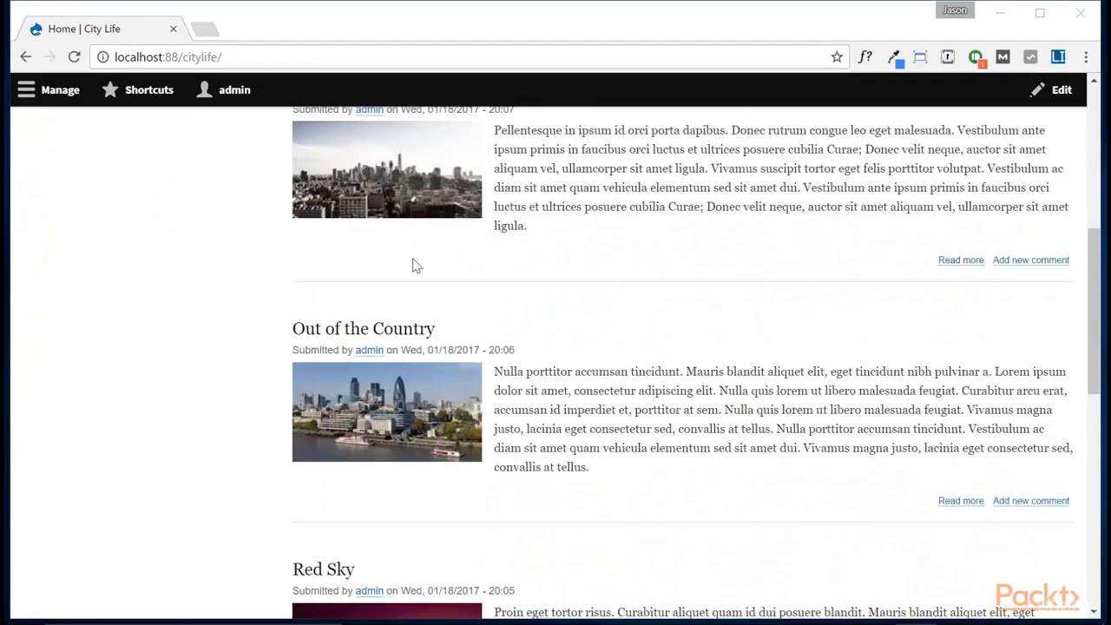
{"action": "scroll", "coordinate": [414, 266], "scroll_direction": "down", "scroll_amount": 5}
{"action": "scroll", "coordinate": [414, 266], "scroll_direction": "up", "scroll_amount": 10}
{"action": "left_click", "coordinate": [132, 250]}
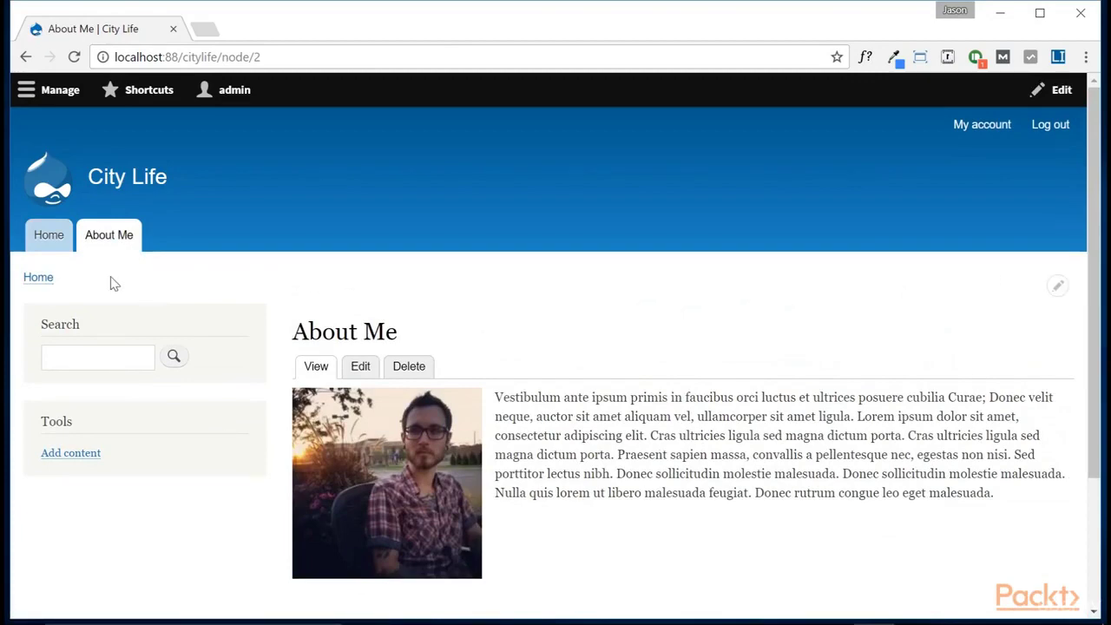
{"action": "left_click", "coordinate": [49, 235]}
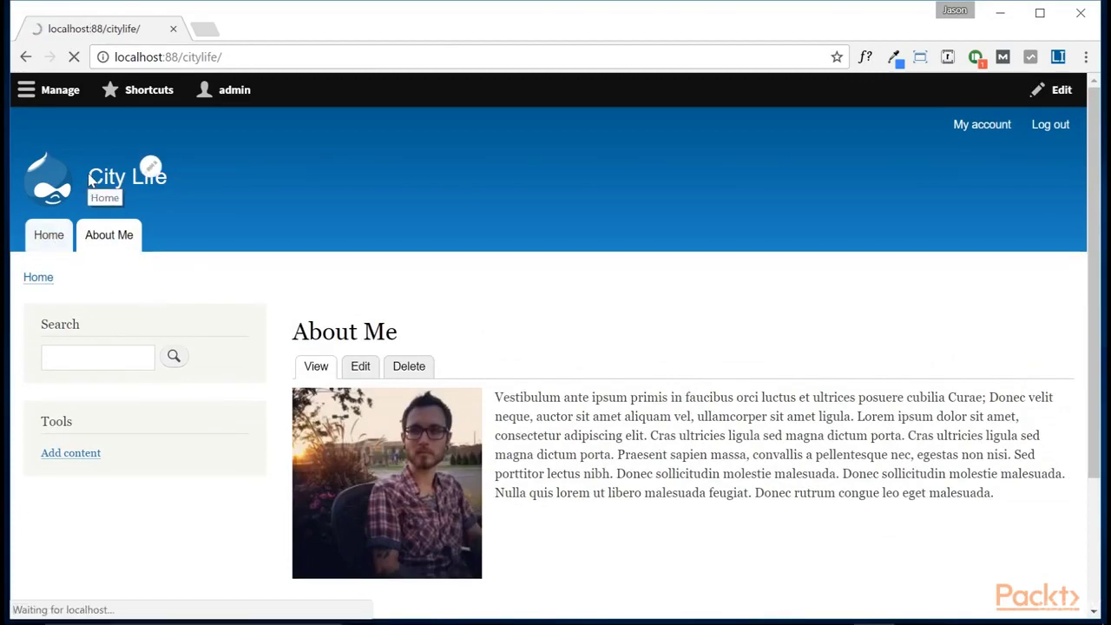